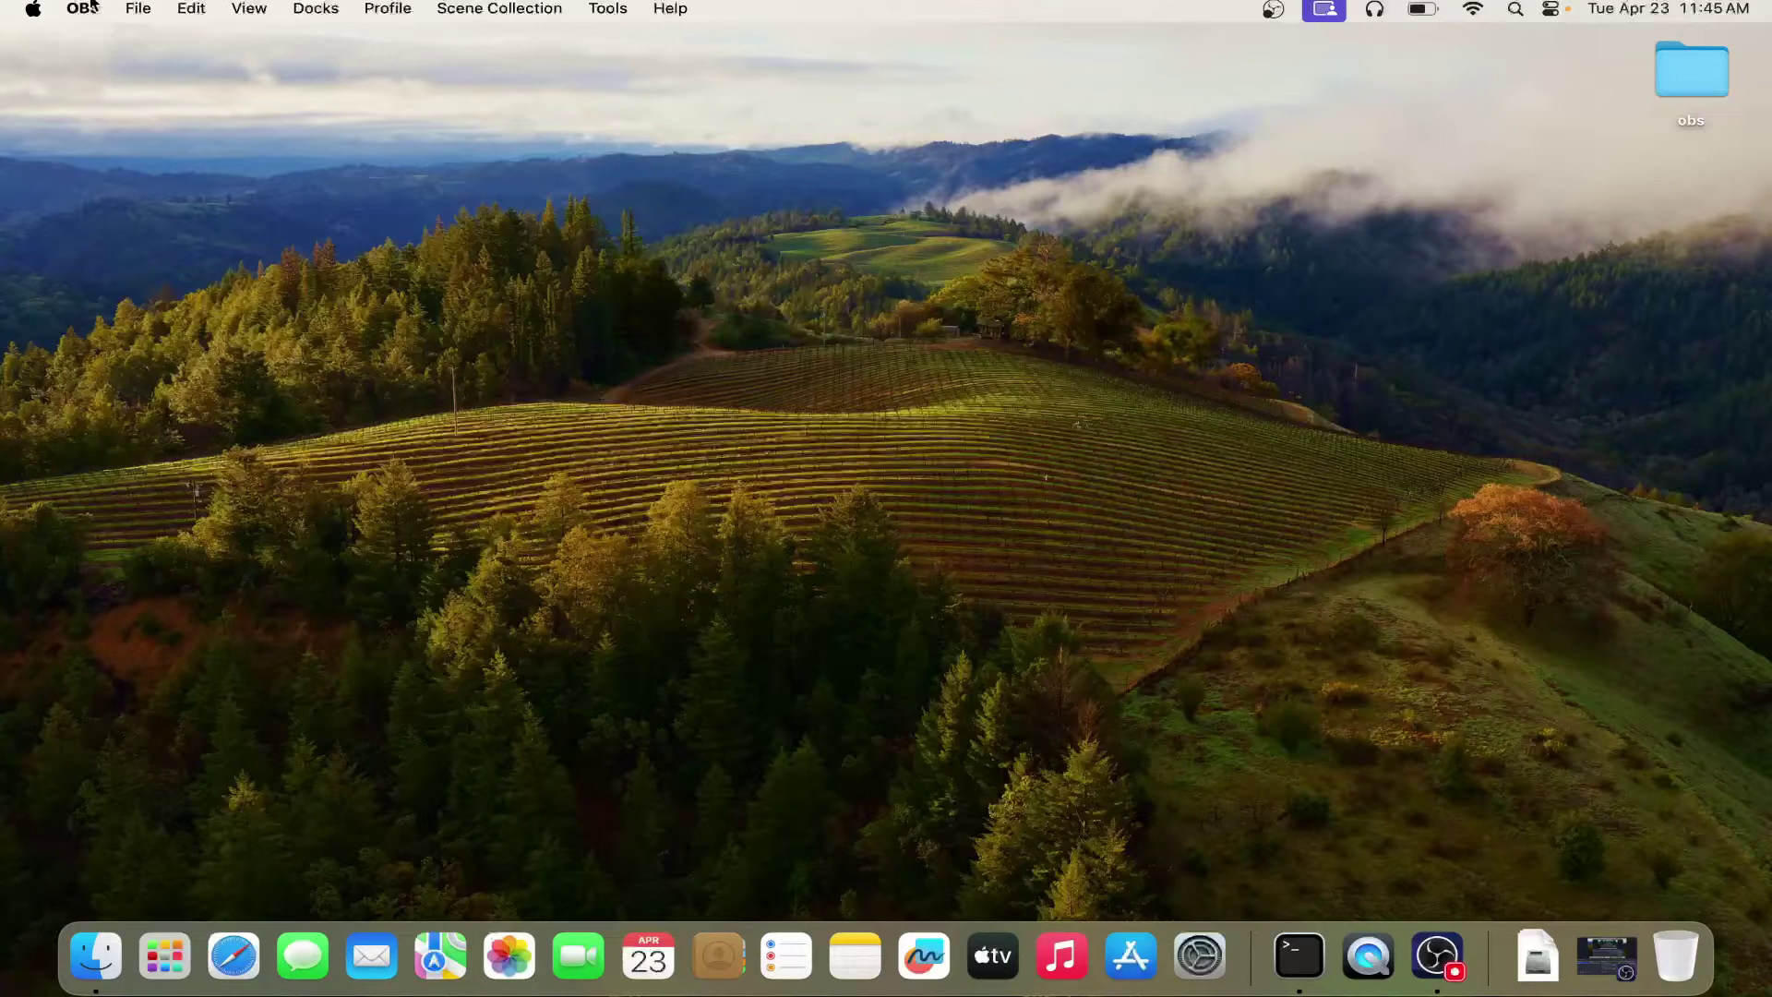
Step: Check this Mac's model and specifications in About This Mac, then close it
{"action": "left_click", "coordinate": [37, 10]}
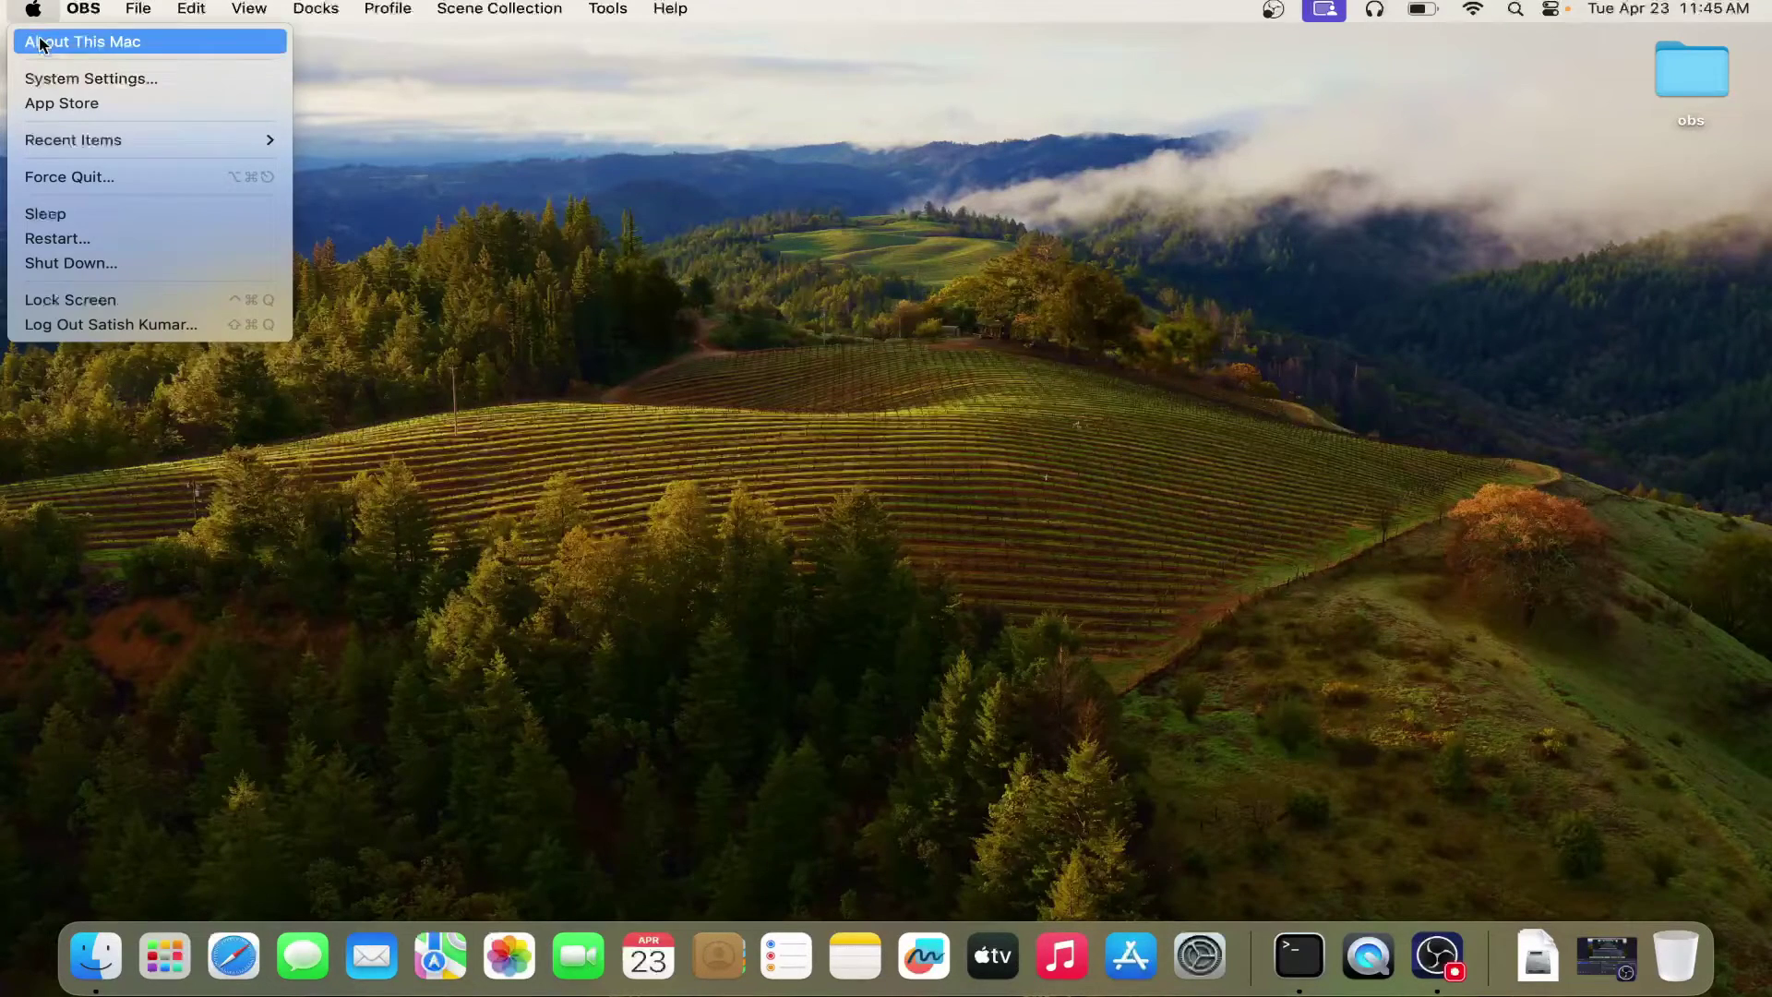
{"action": "left_click", "coordinate": [41, 43]}
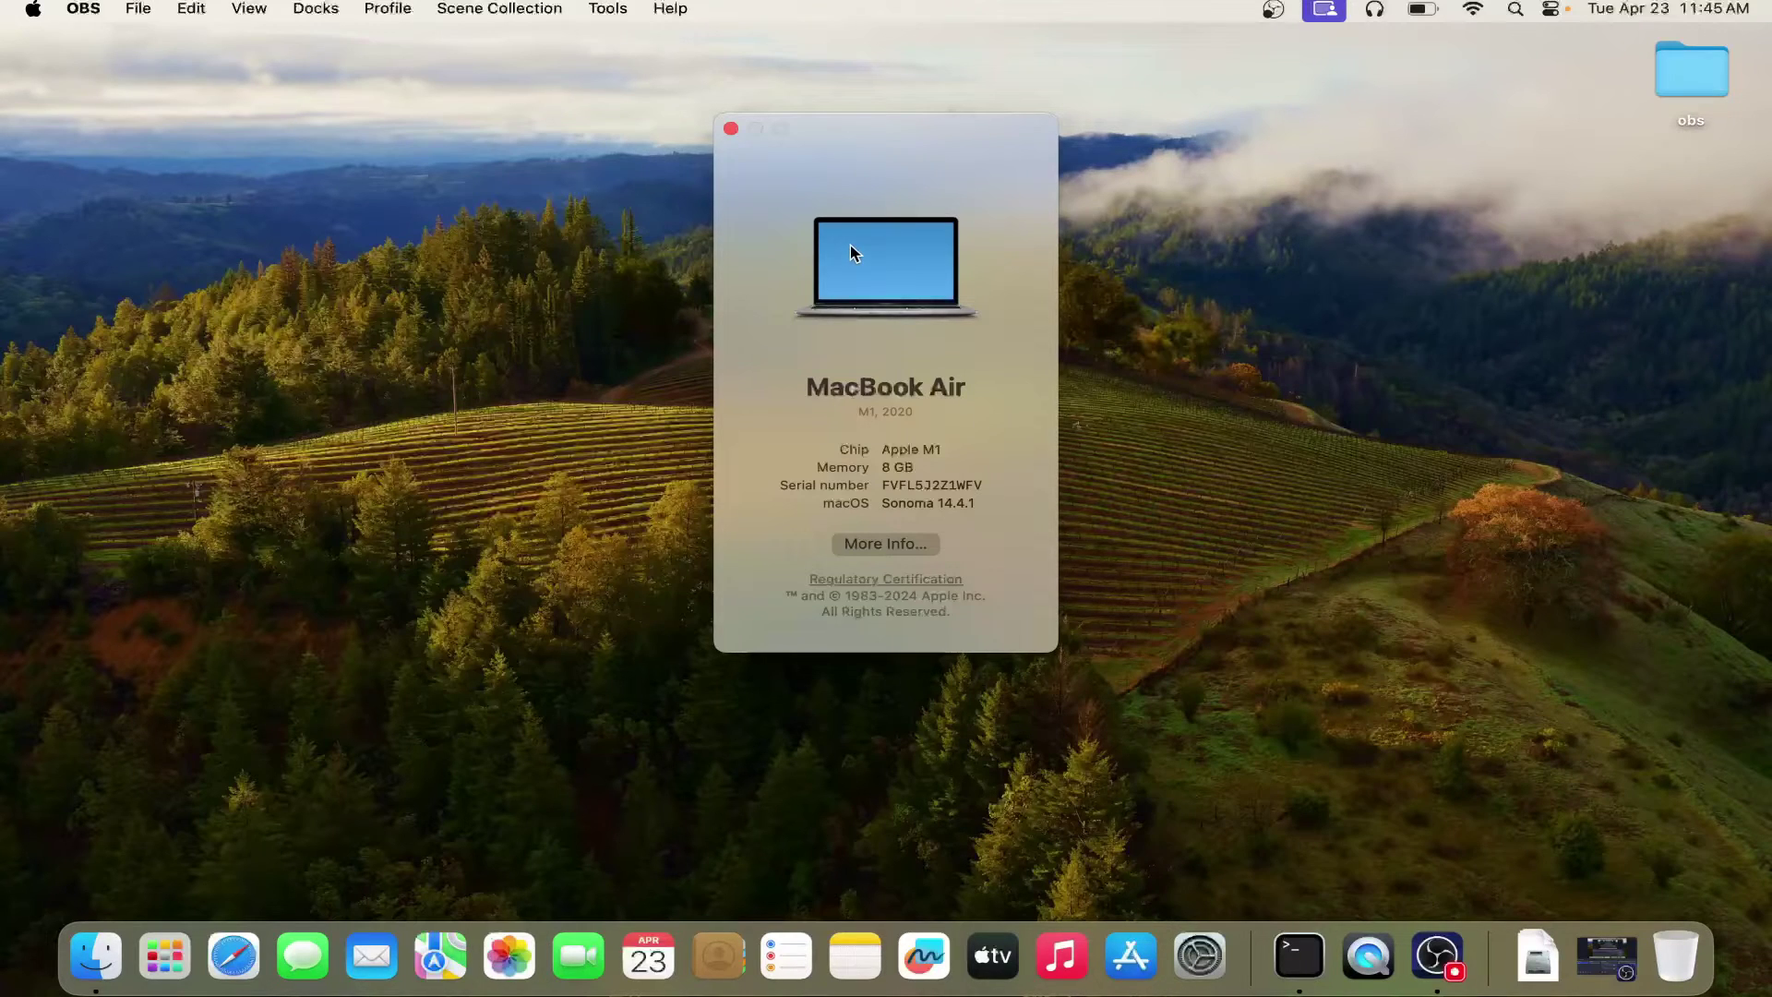
{"action": "left_click", "coordinate": [732, 131]}
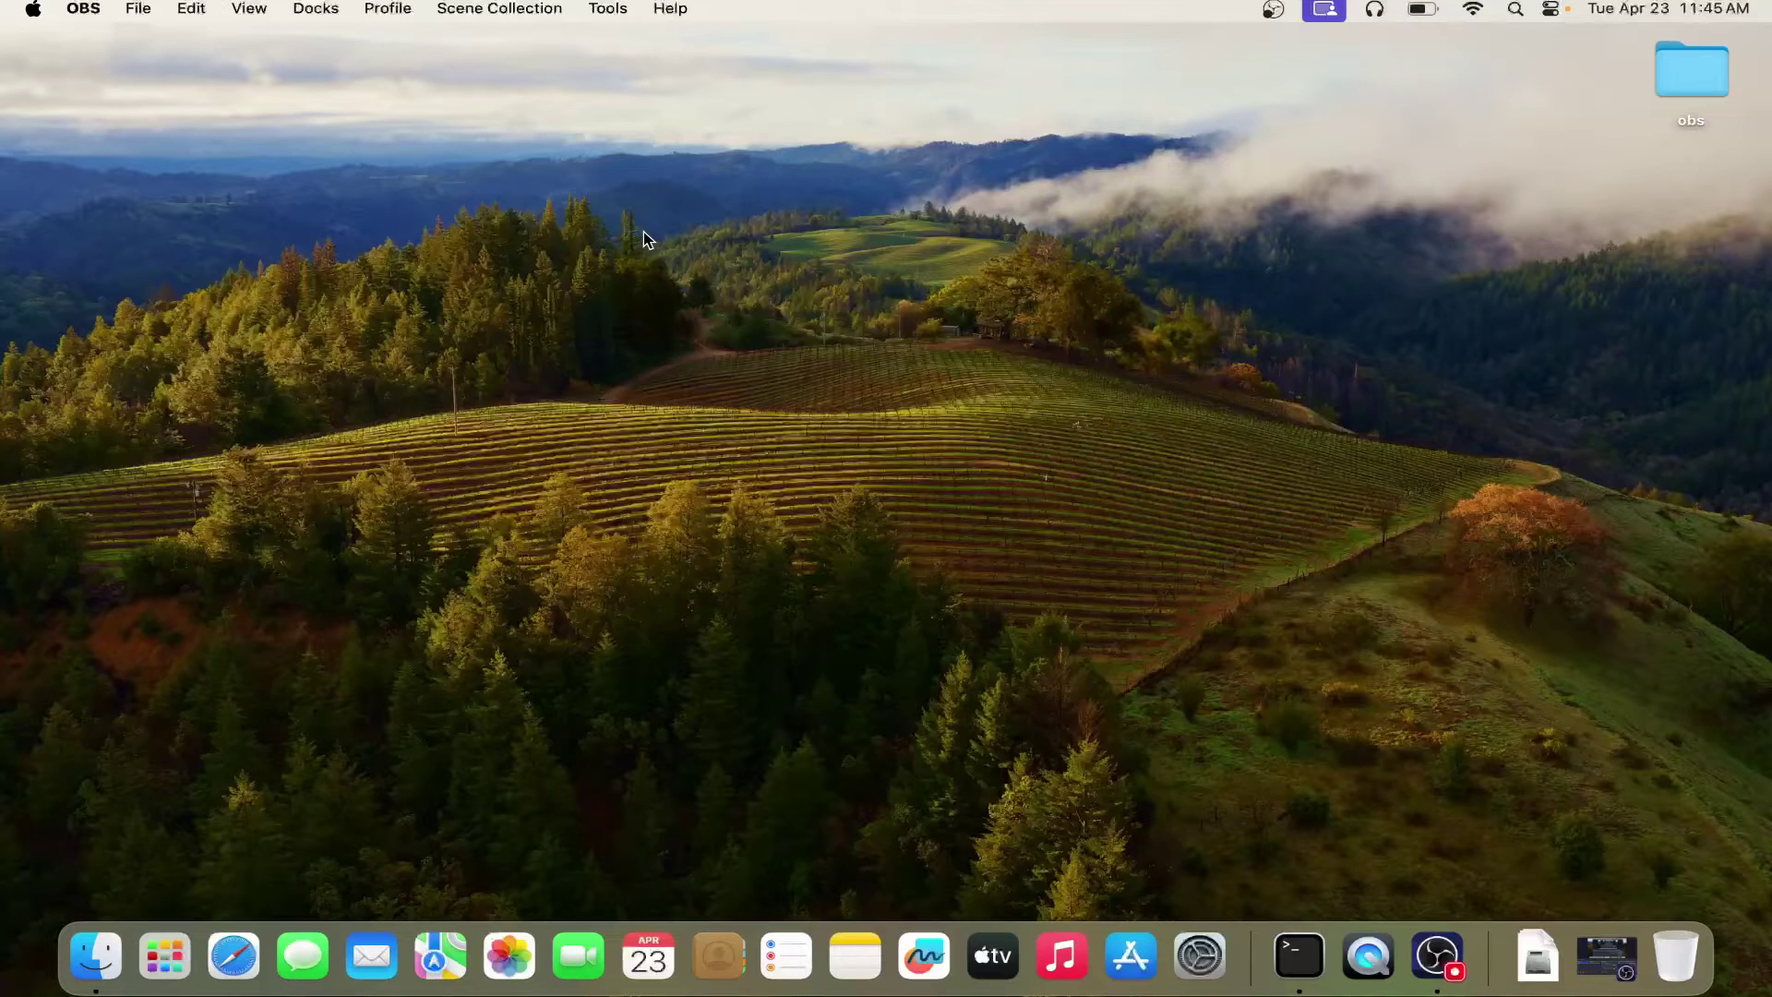
Step: Clear the desktop, briefly open and close Finder, then open System Settings to General
{"action": "left_click", "coordinate": [247, 116]}
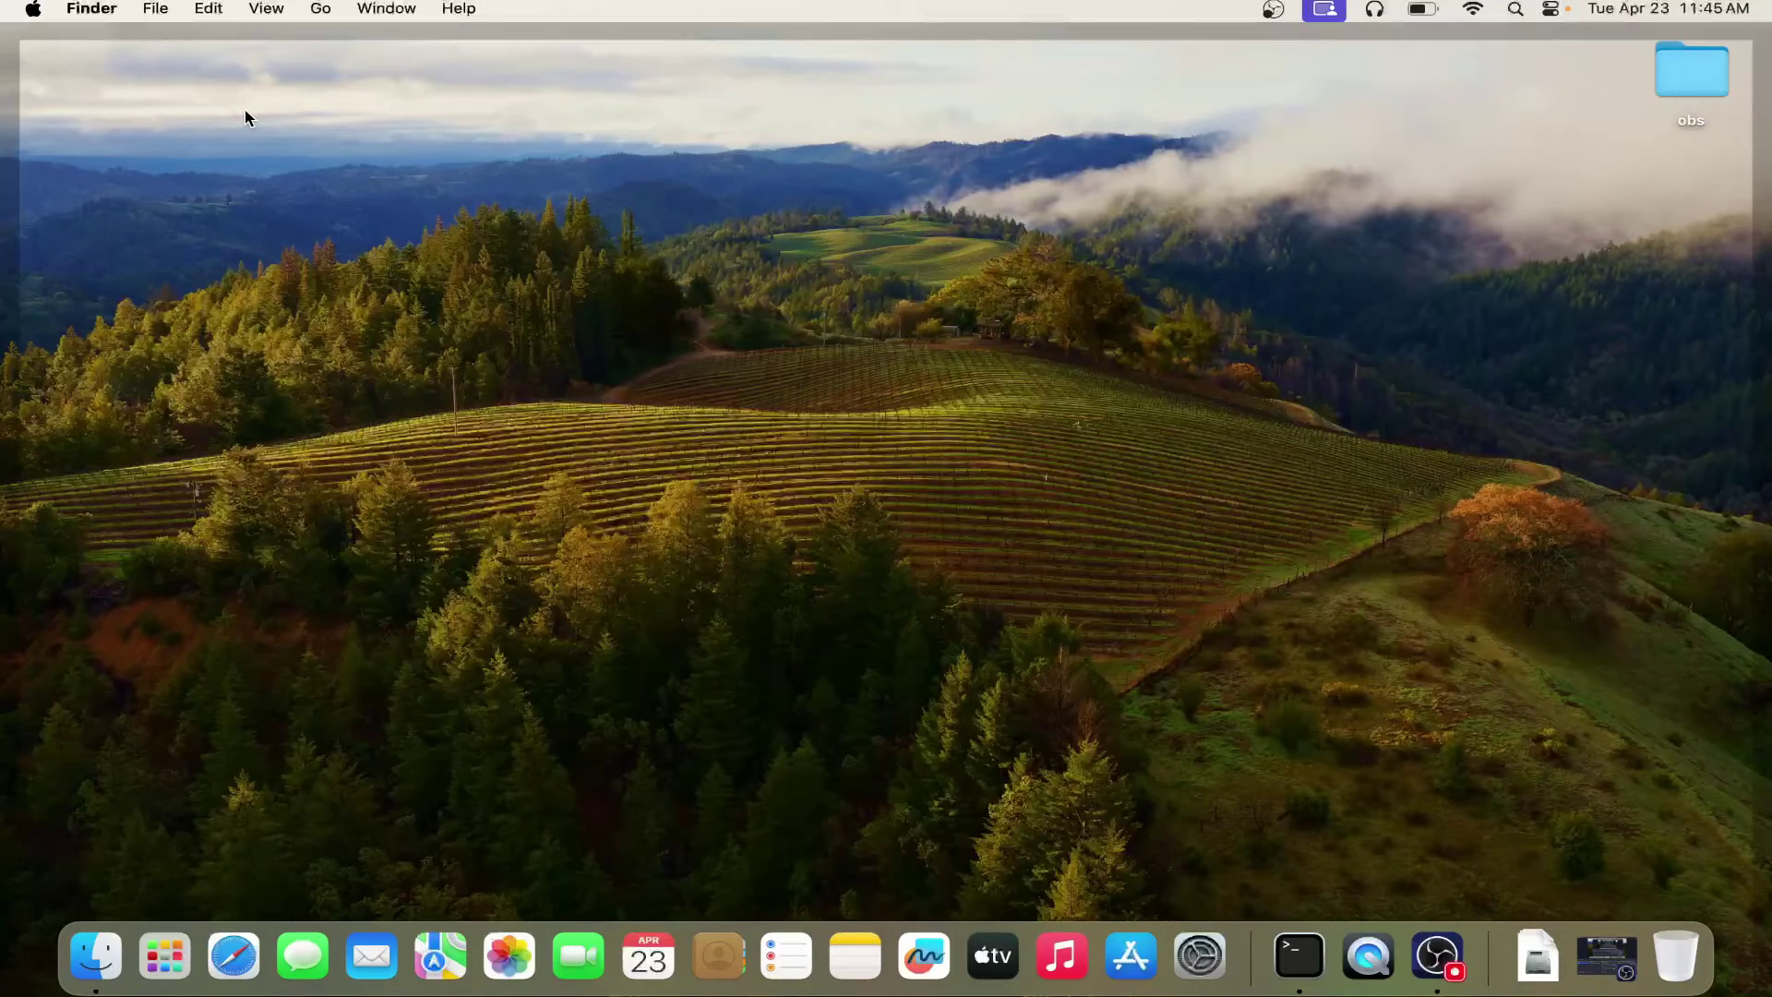
{"action": "left_click", "coordinate": [105, 957]}
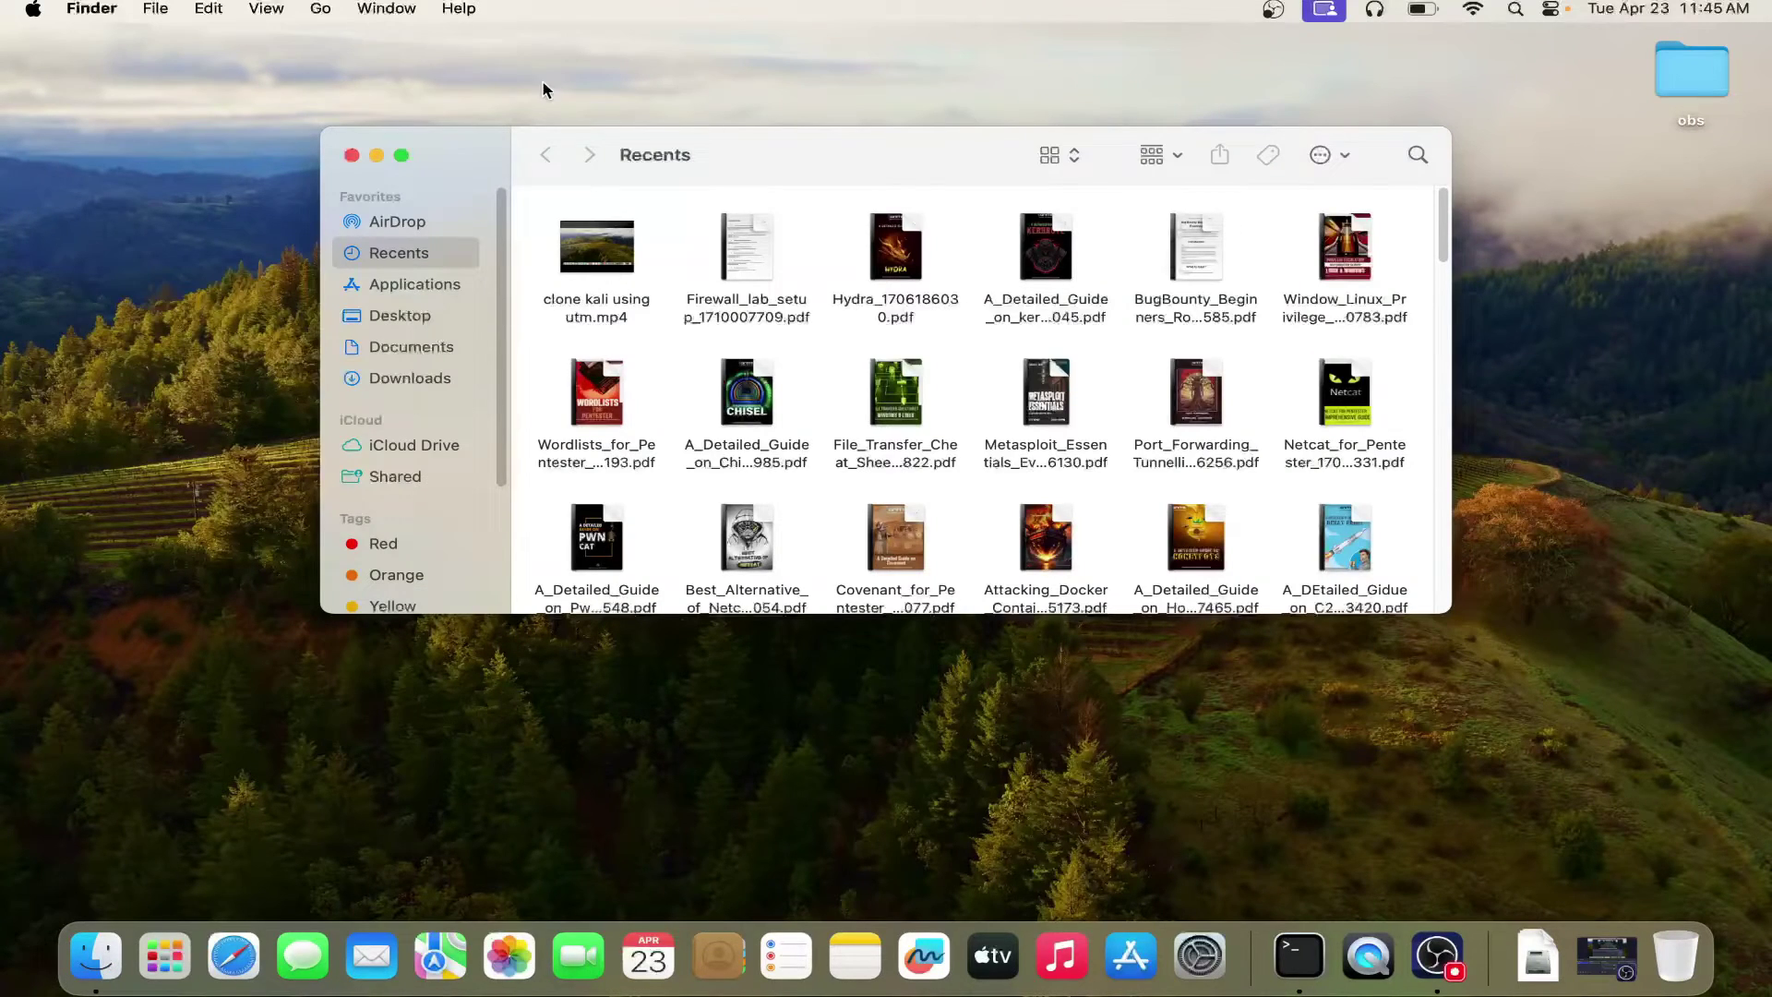
{"action": "left_click", "coordinate": [353, 154]}
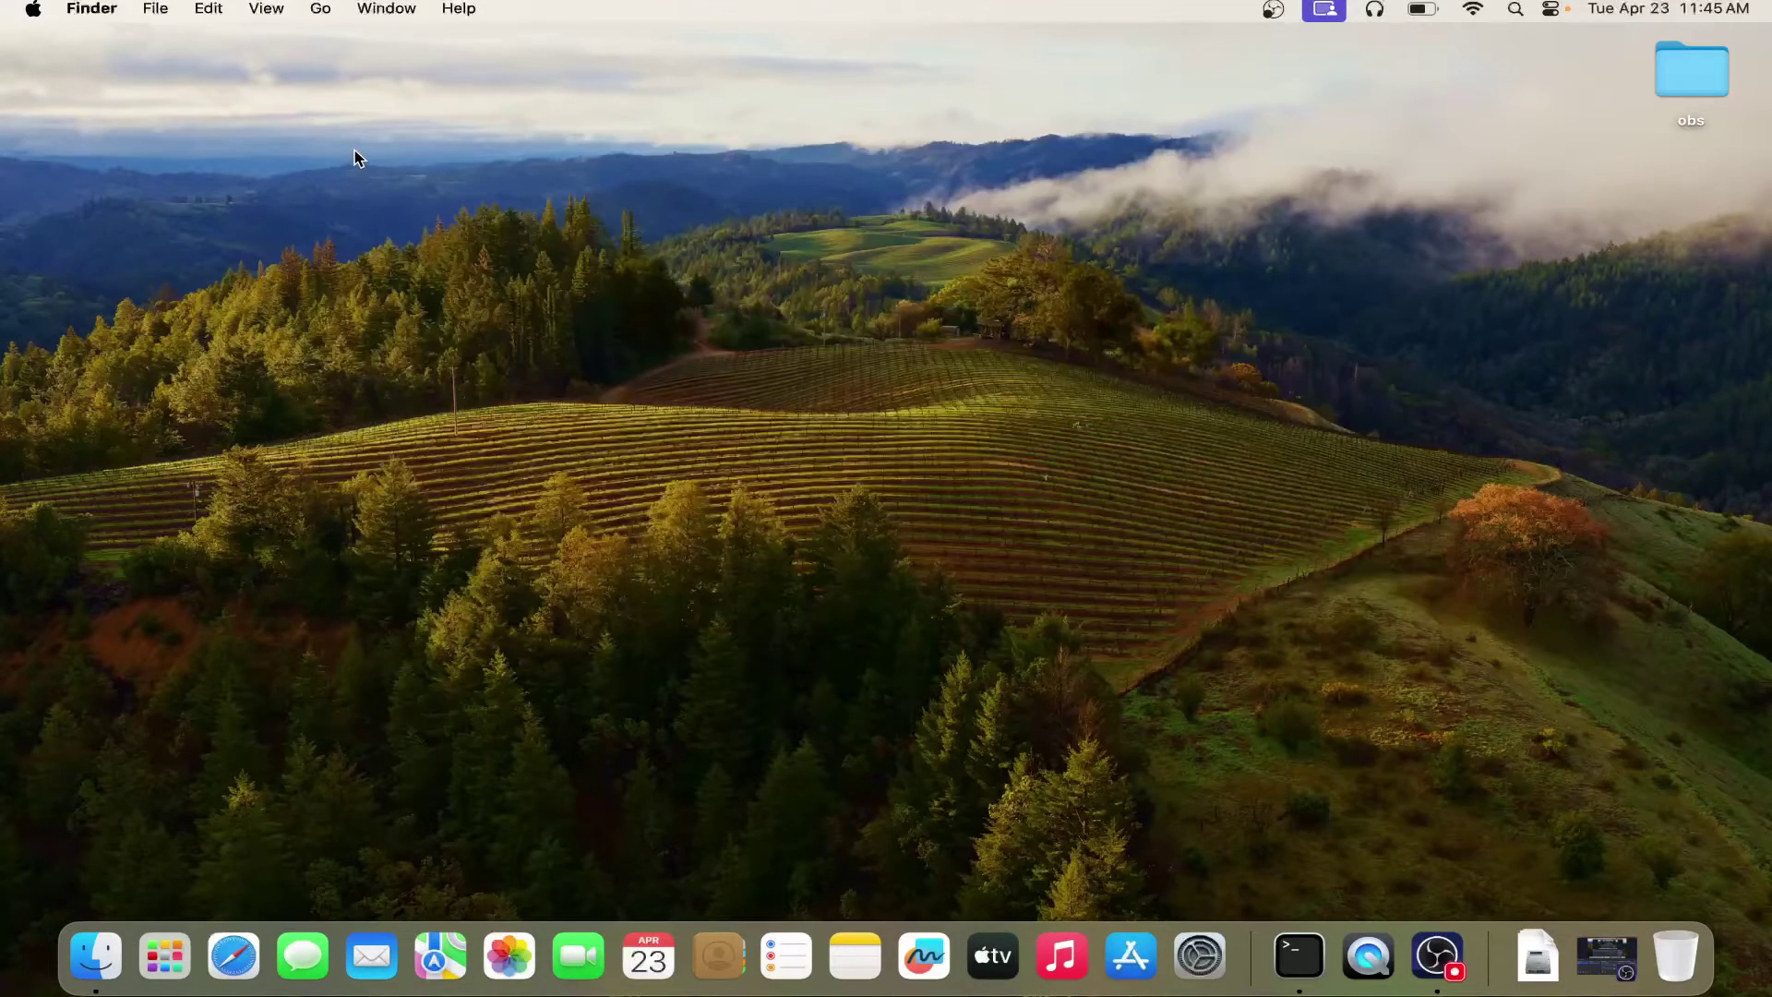
{"action": "left_click", "coordinate": [1200, 960]}
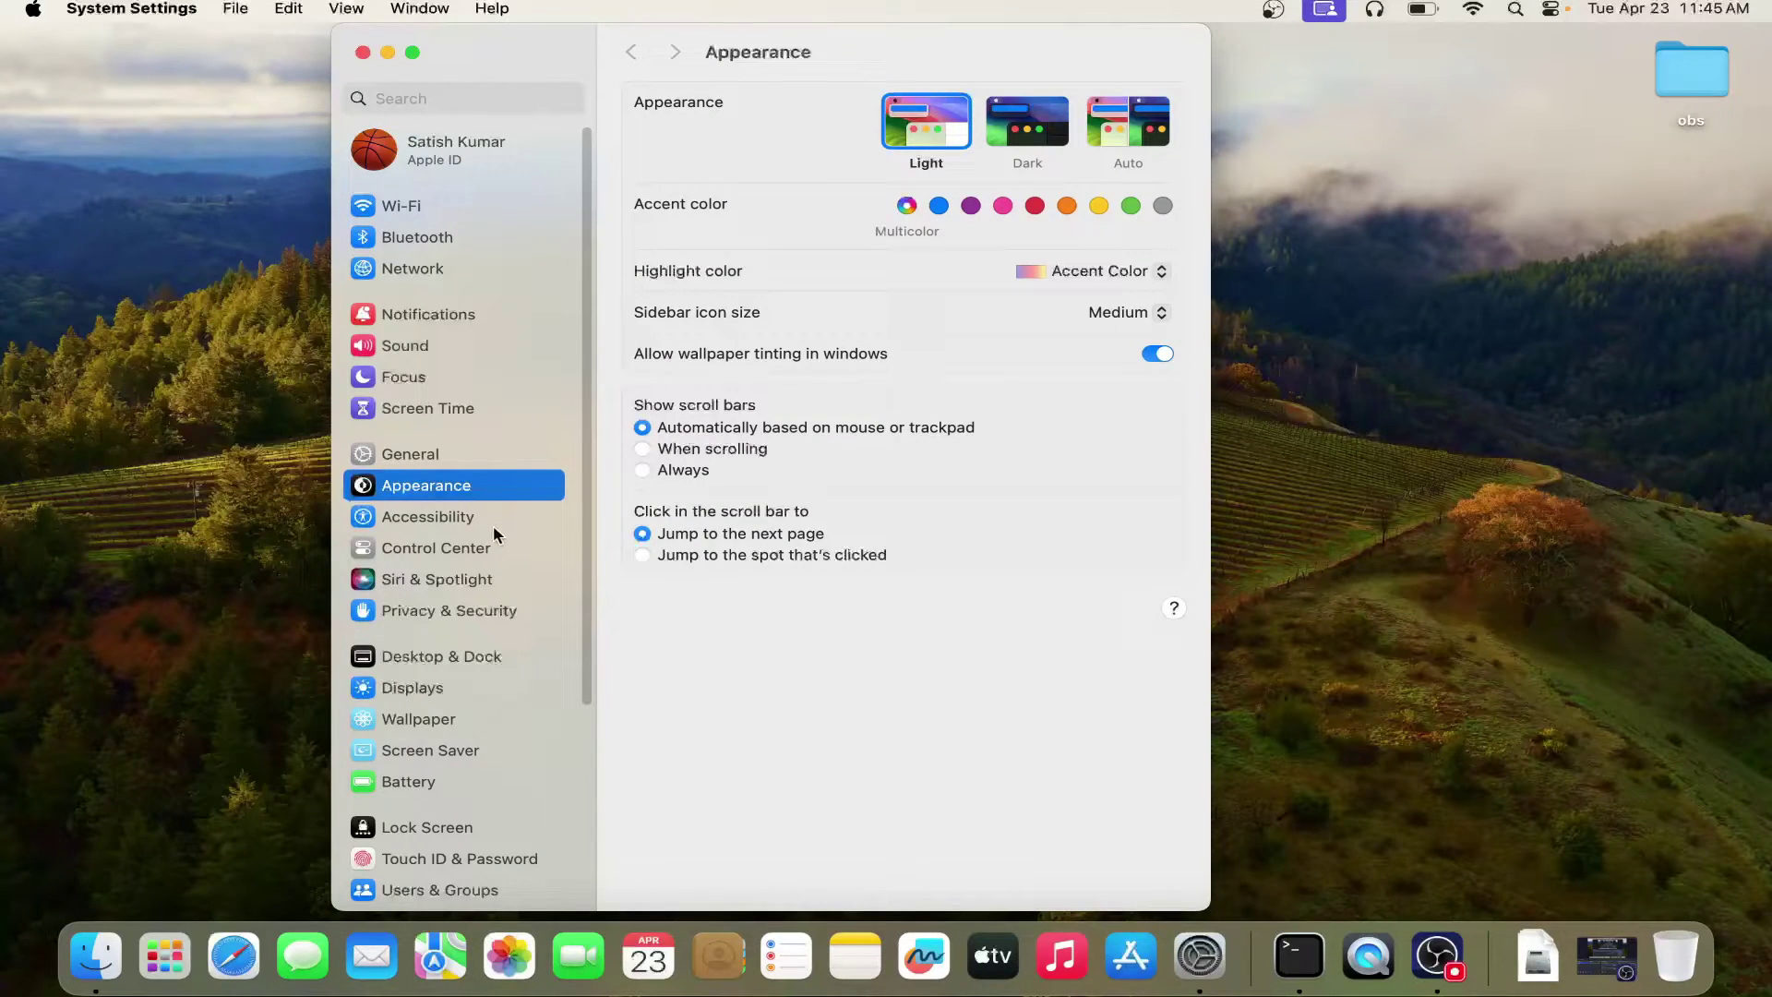
{"action": "left_click", "coordinate": [444, 461]}
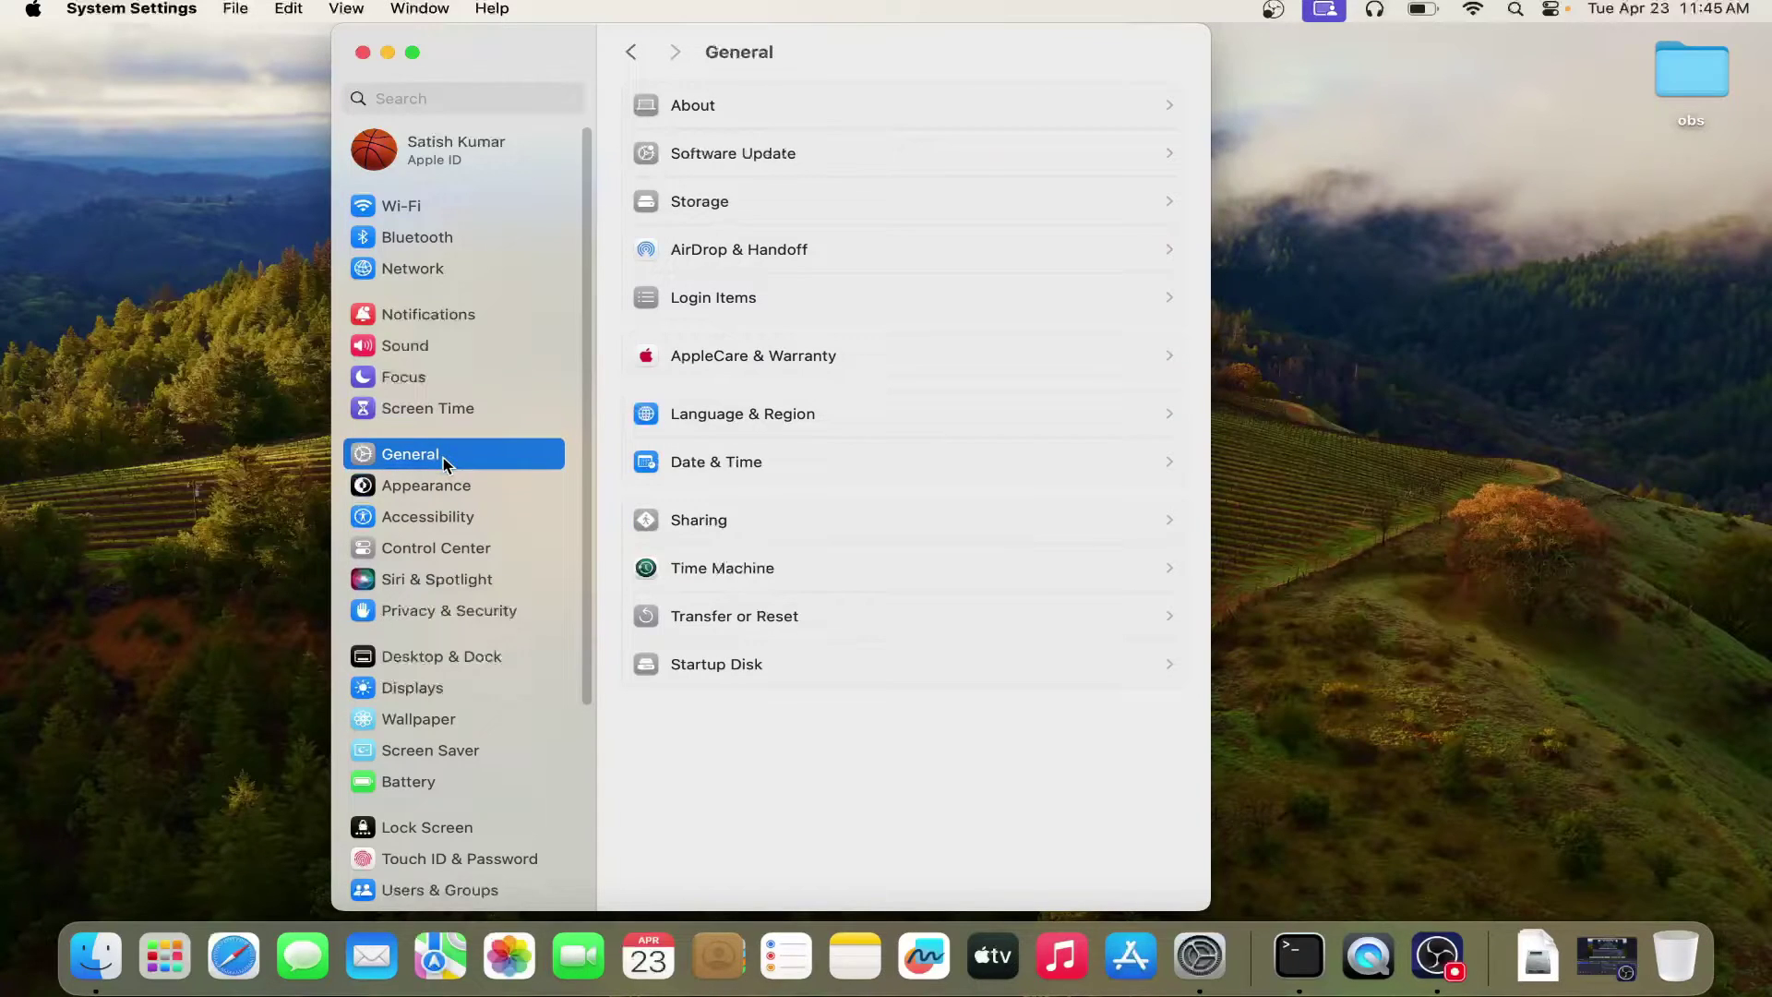
Step: Open the Sharing page under General to reach the Remote Login toggle
{"action": "left_click", "coordinate": [762, 520]}
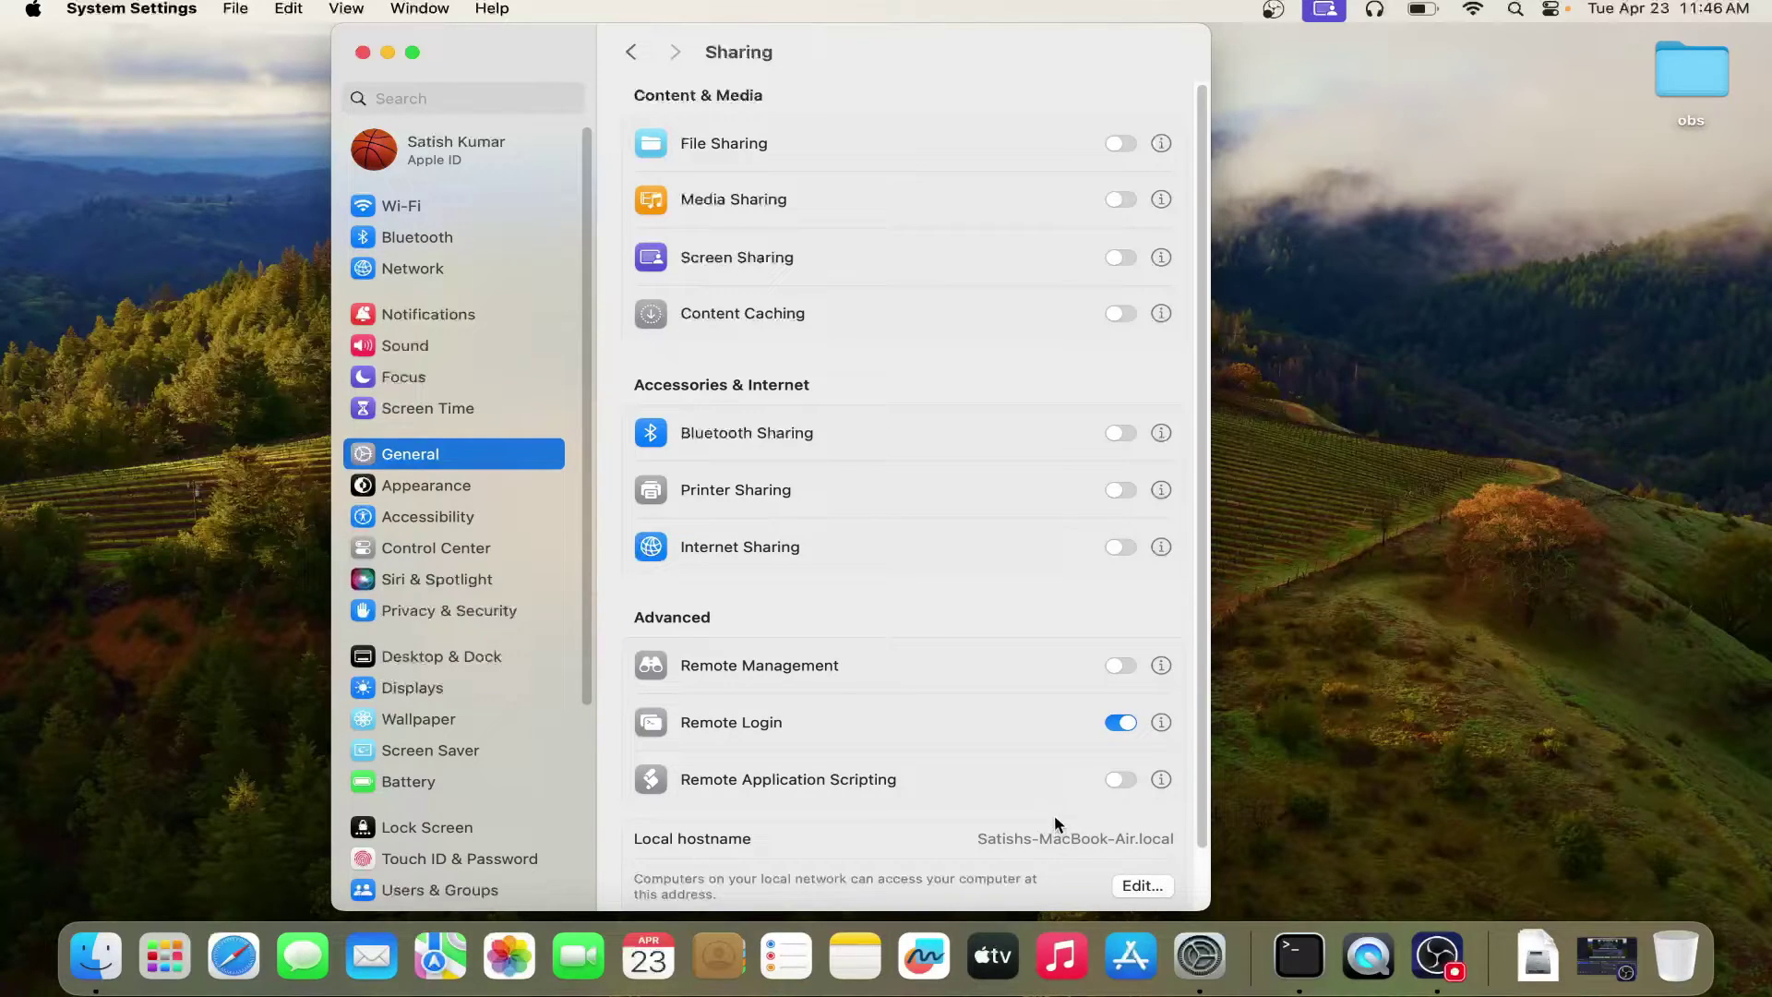
Step: Open Remote Login's access options and select the Administrators group in the list
{"action": "left_click", "coordinate": [1161, 723]}
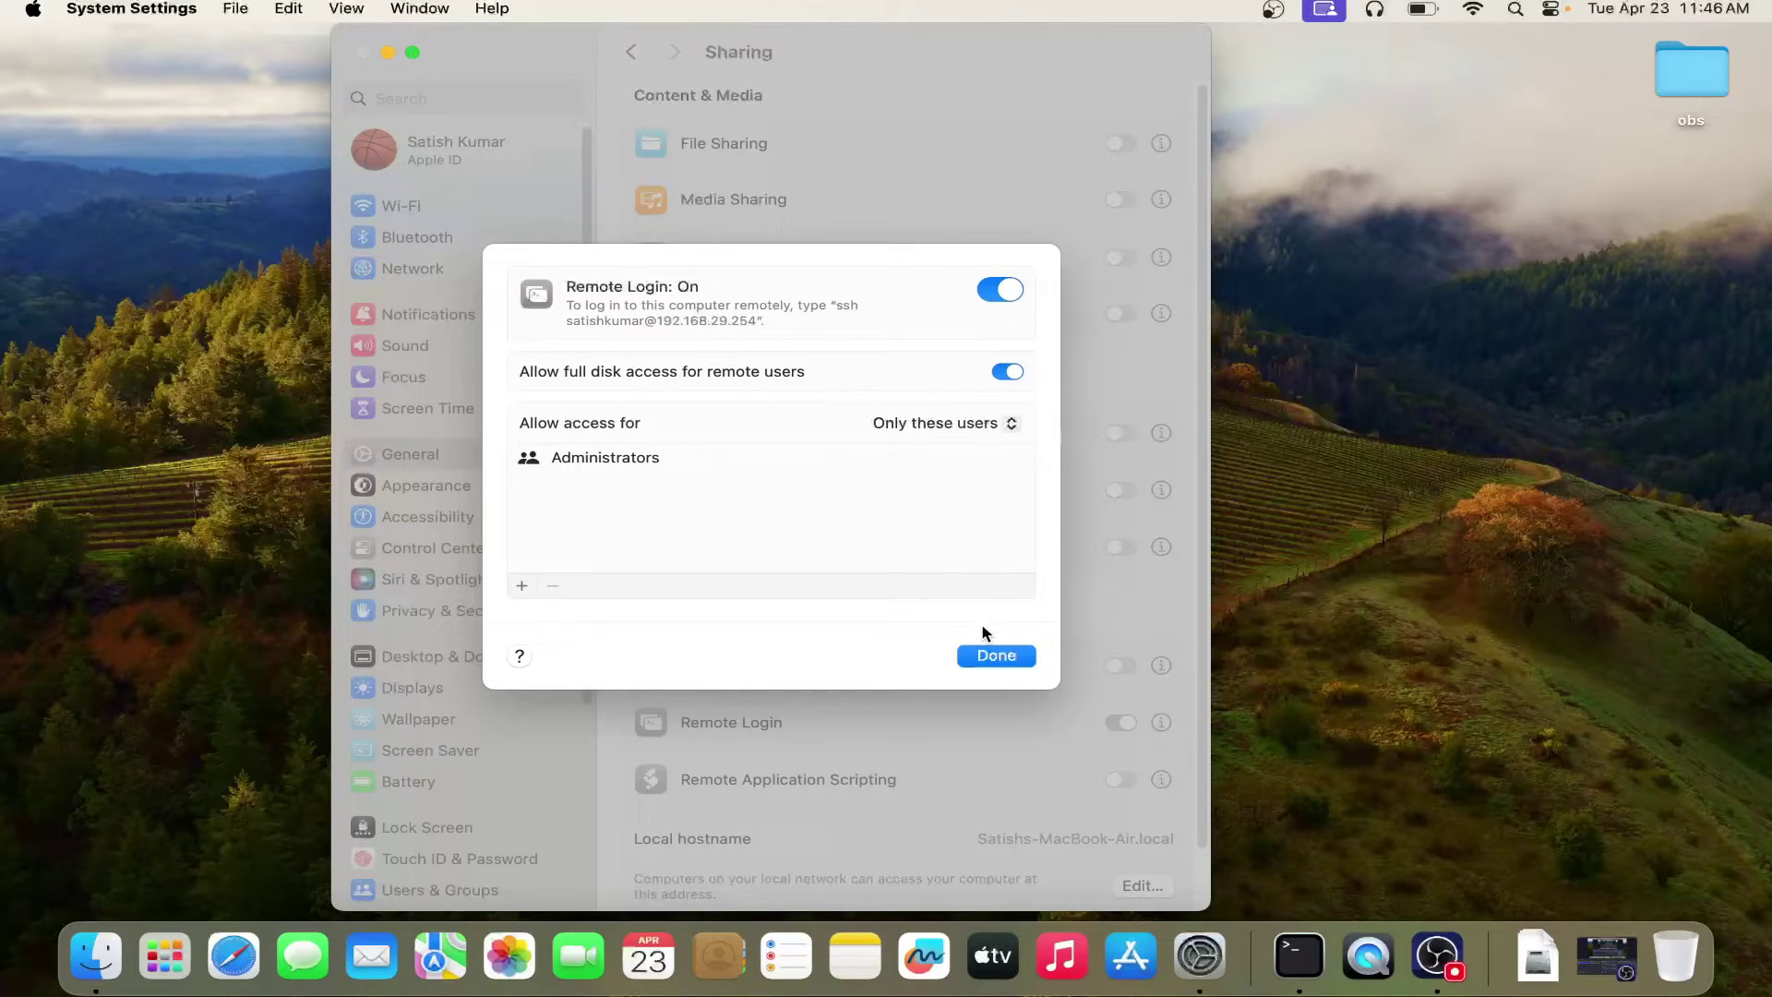
{"action": "left_click", "coordinate": [630, 461]}
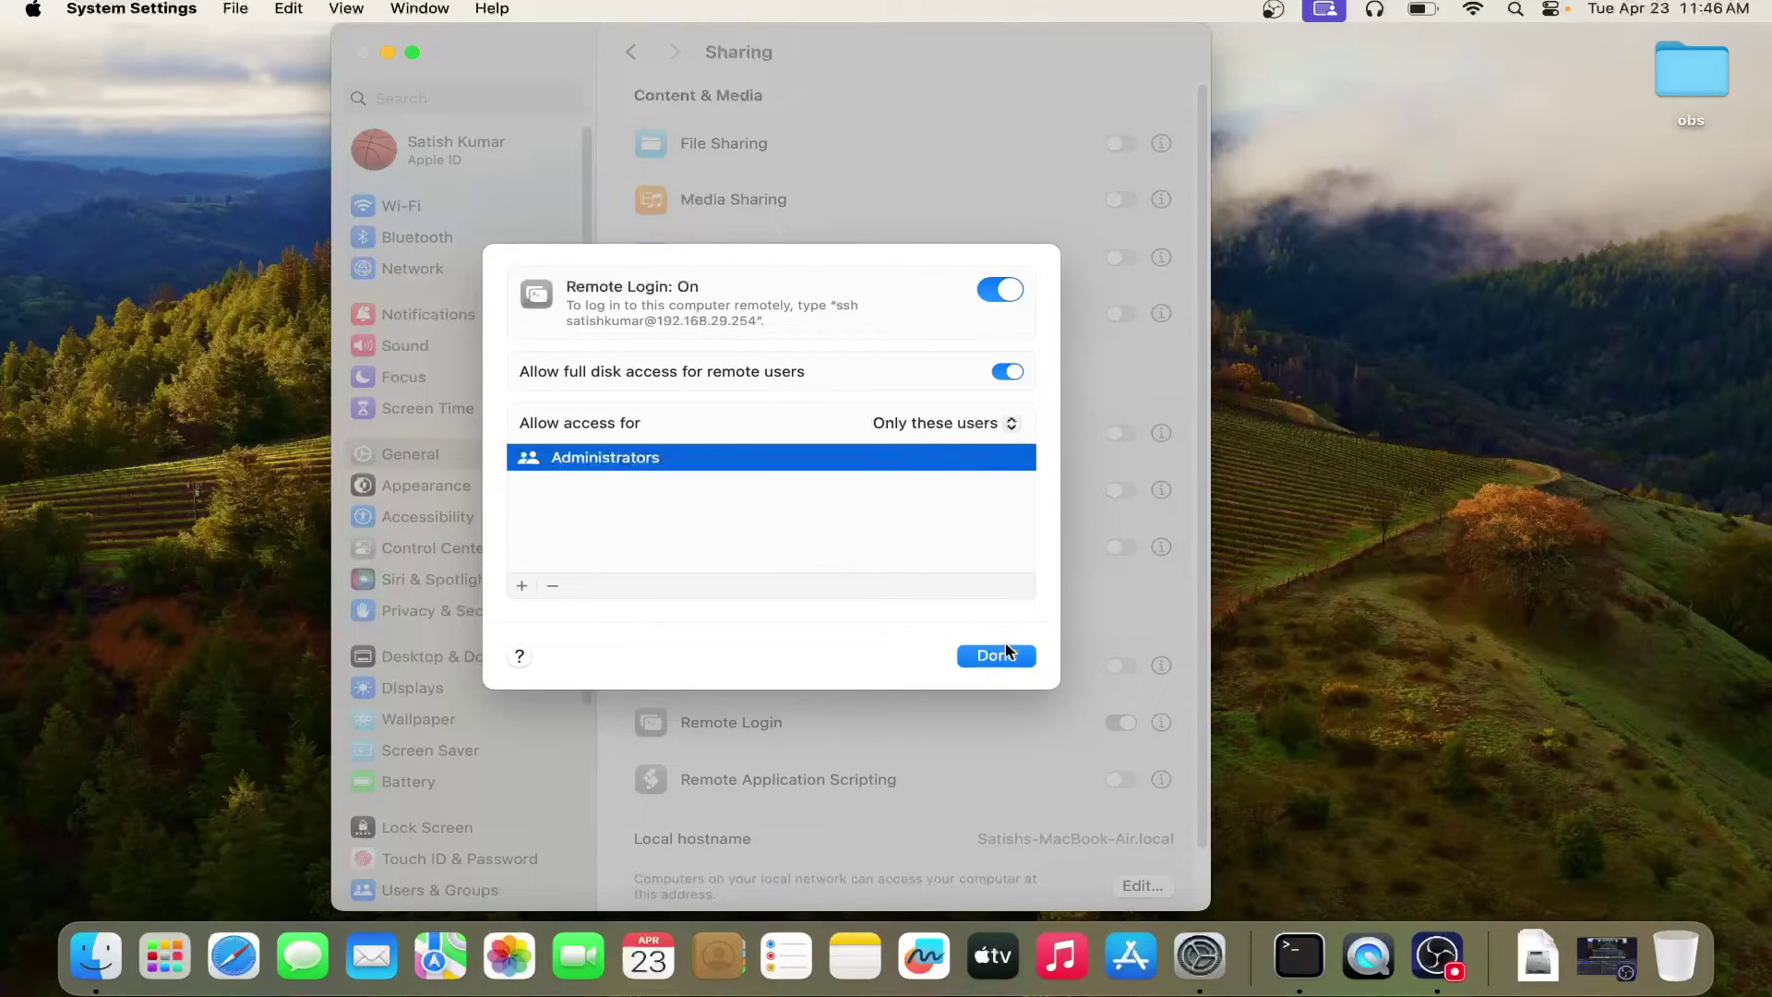
Step: Add the Mac's own user account to Remote Login access alongside Administrators
{"action": "left_click", "coordinate": [524, 578]}
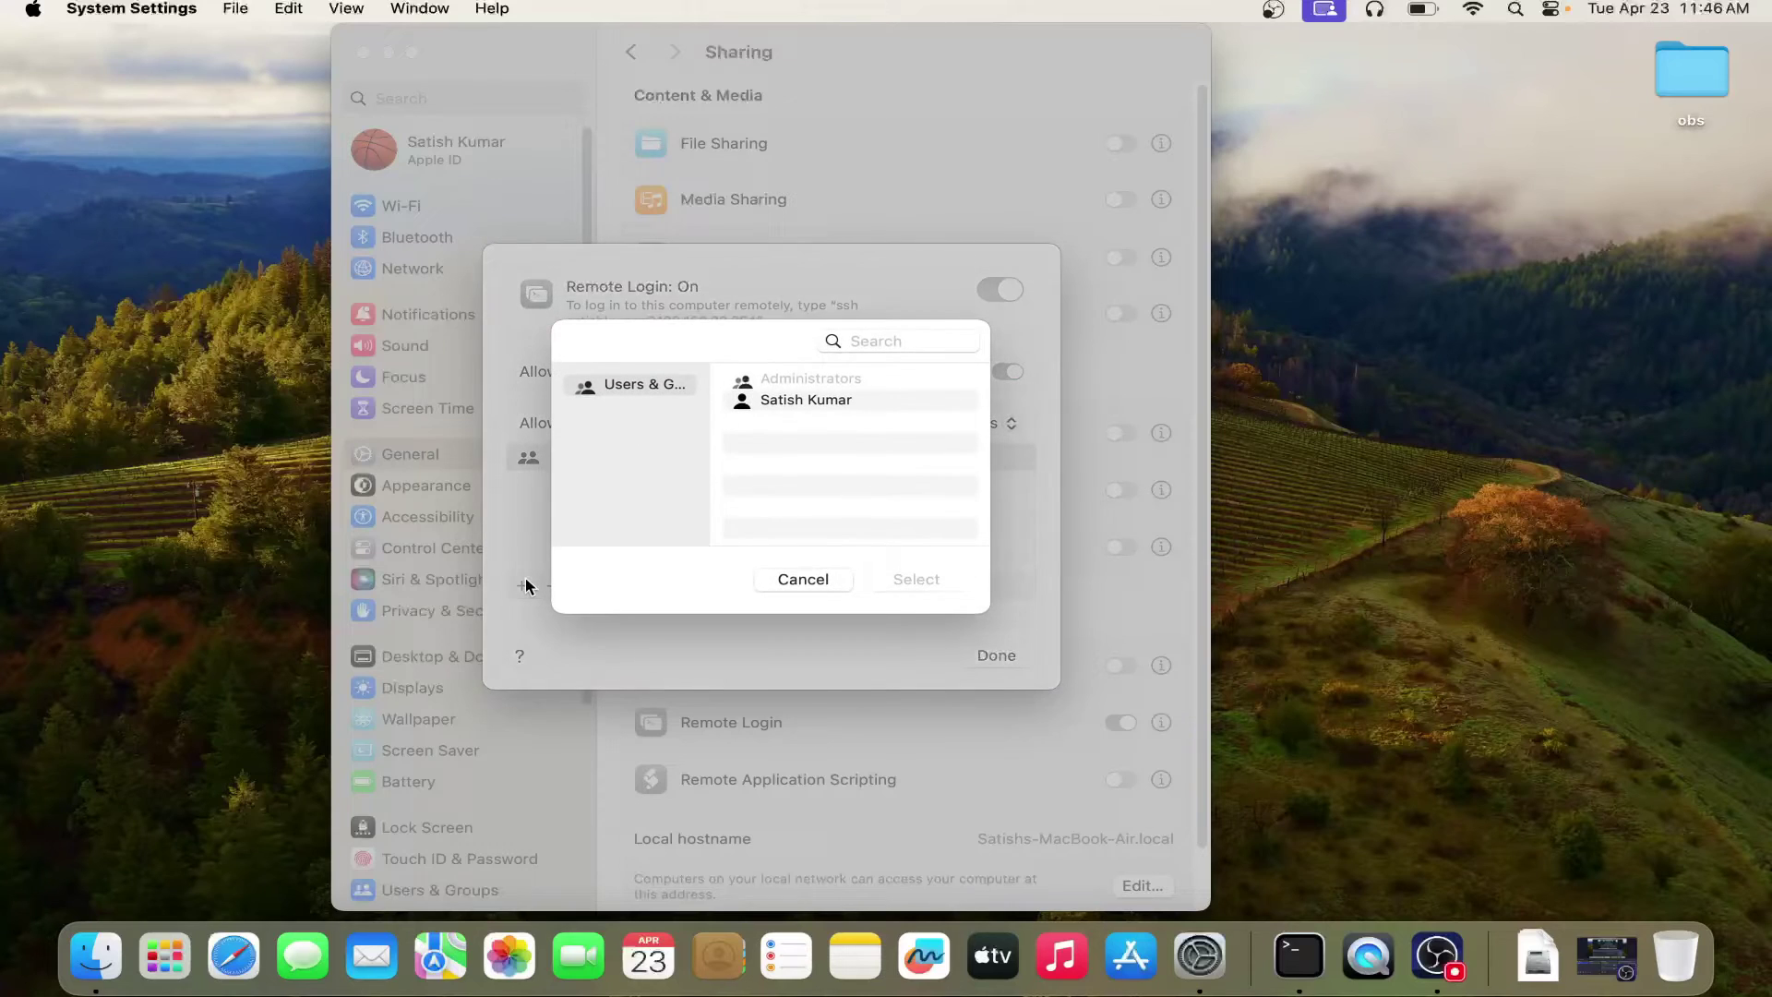
{"action": "left_click", "coordinate": [815, 402]}
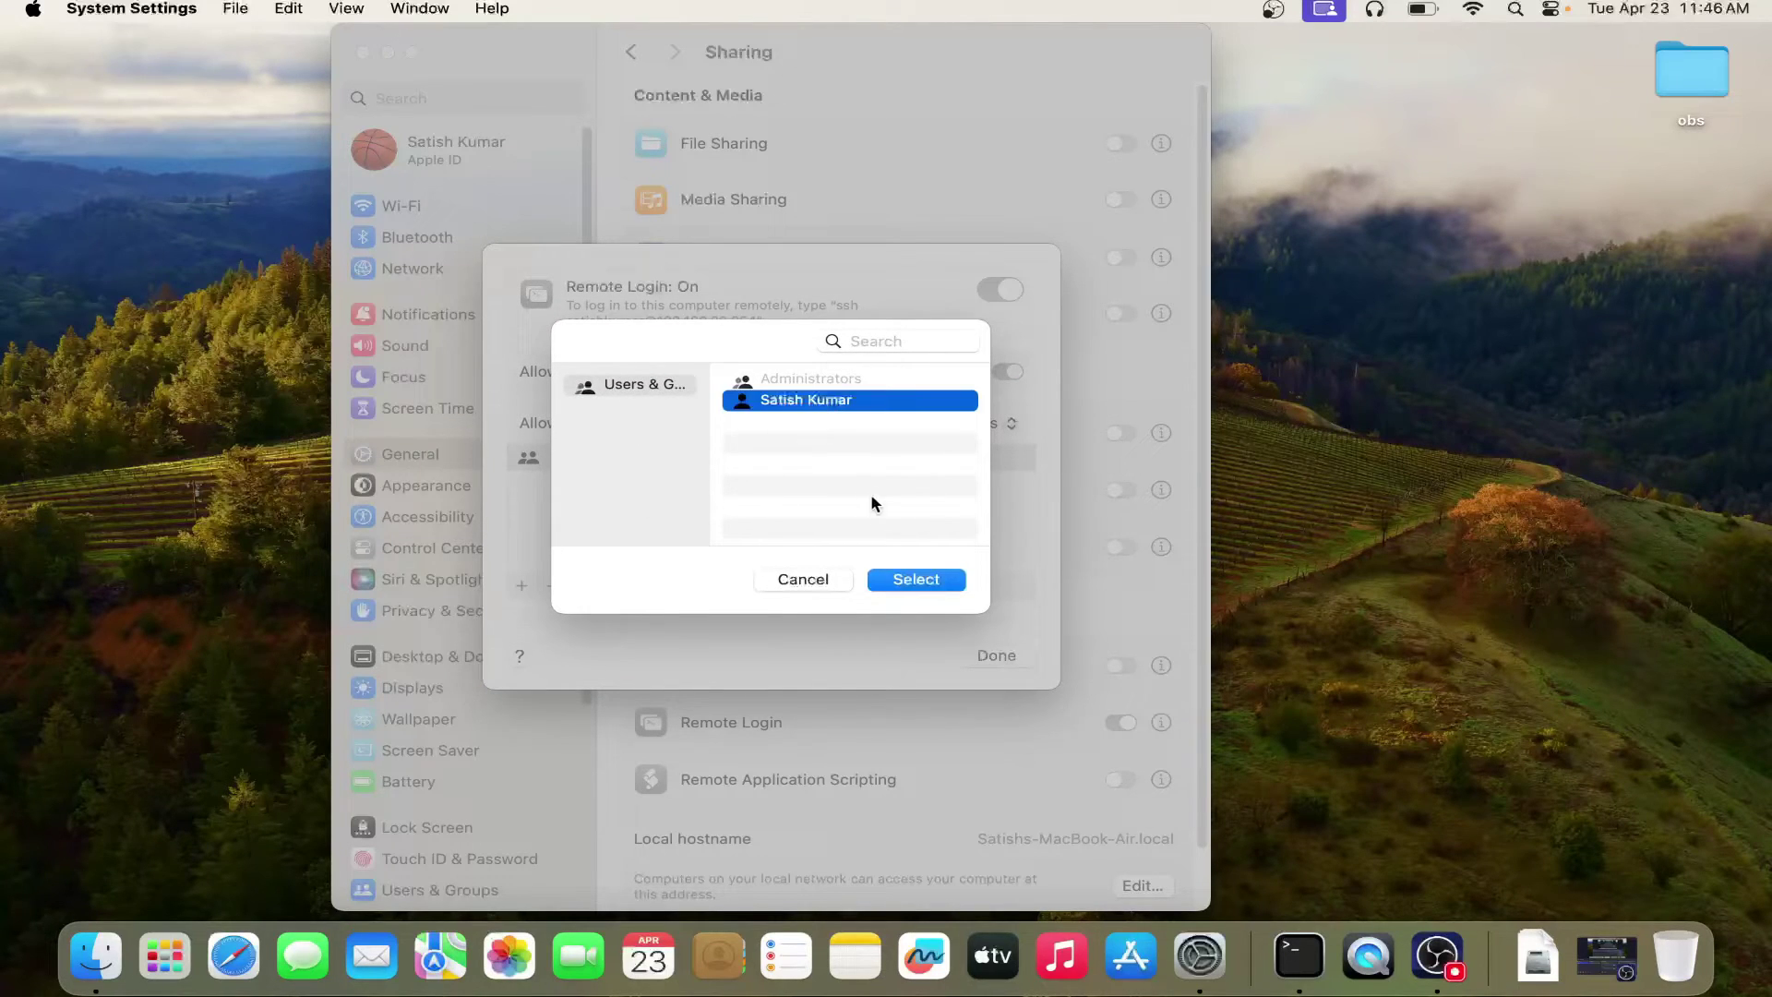
{"action": "left_click", "coordinate": [916, 579]}
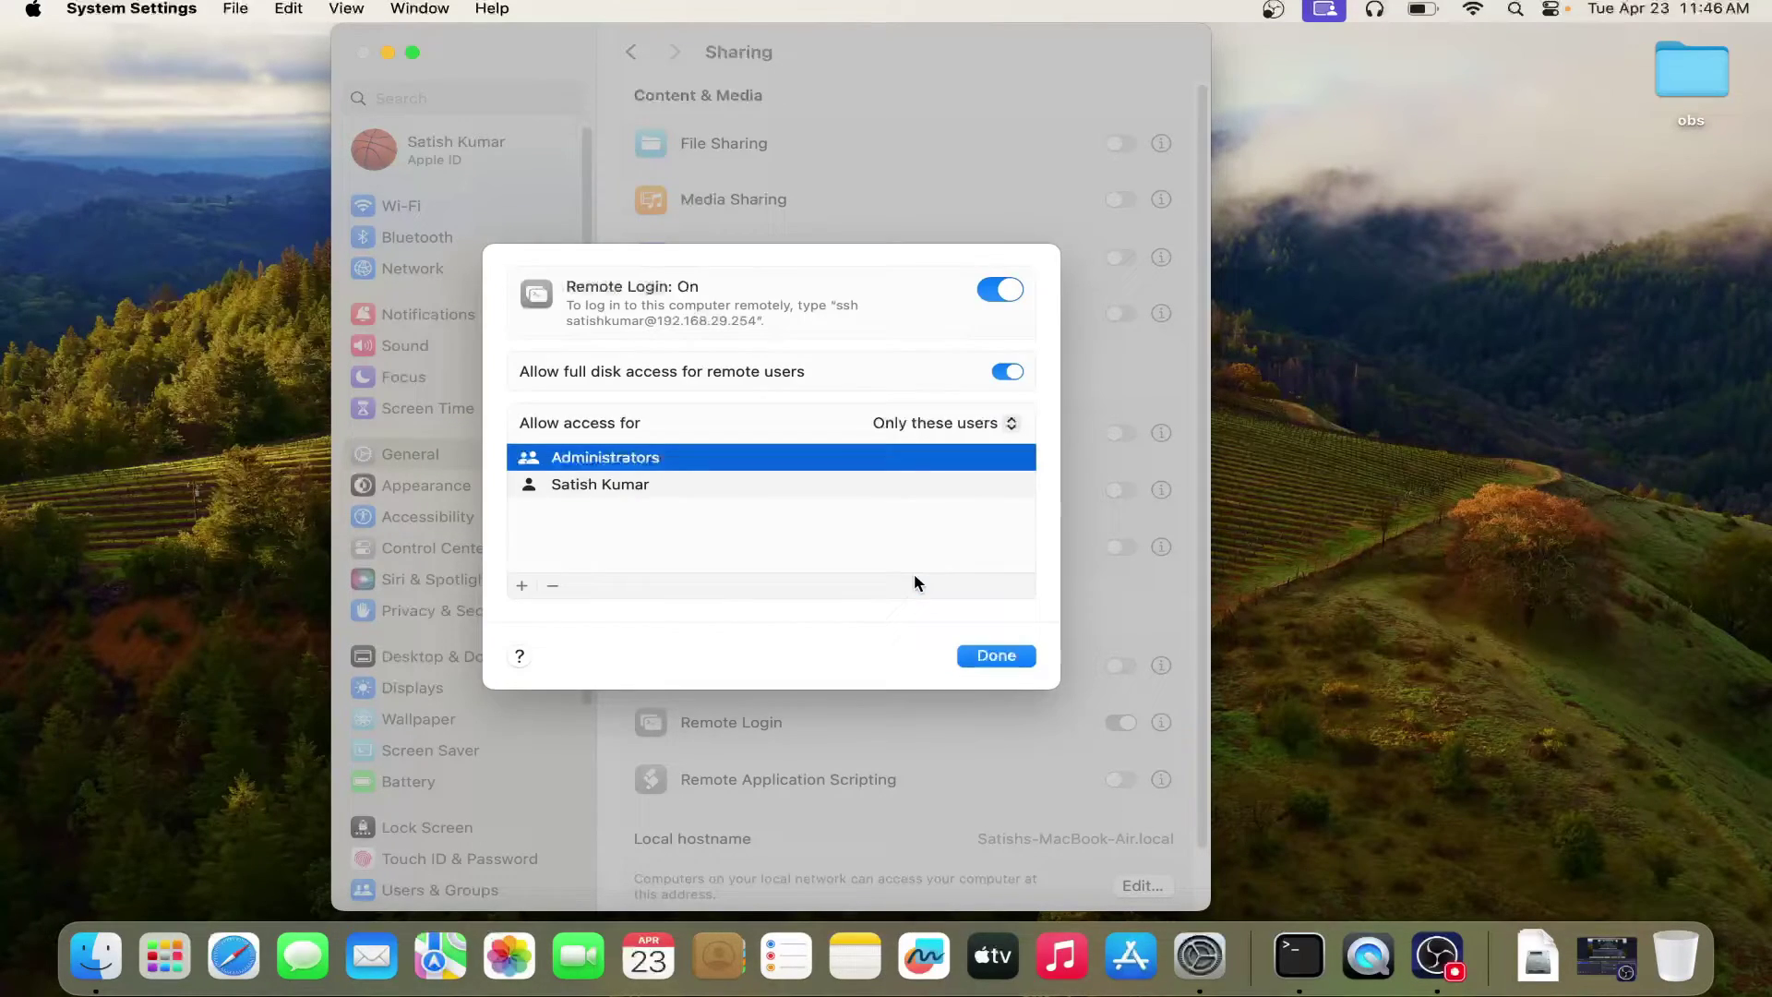
{"action": "left_click", "coordinate": [641, 490]}
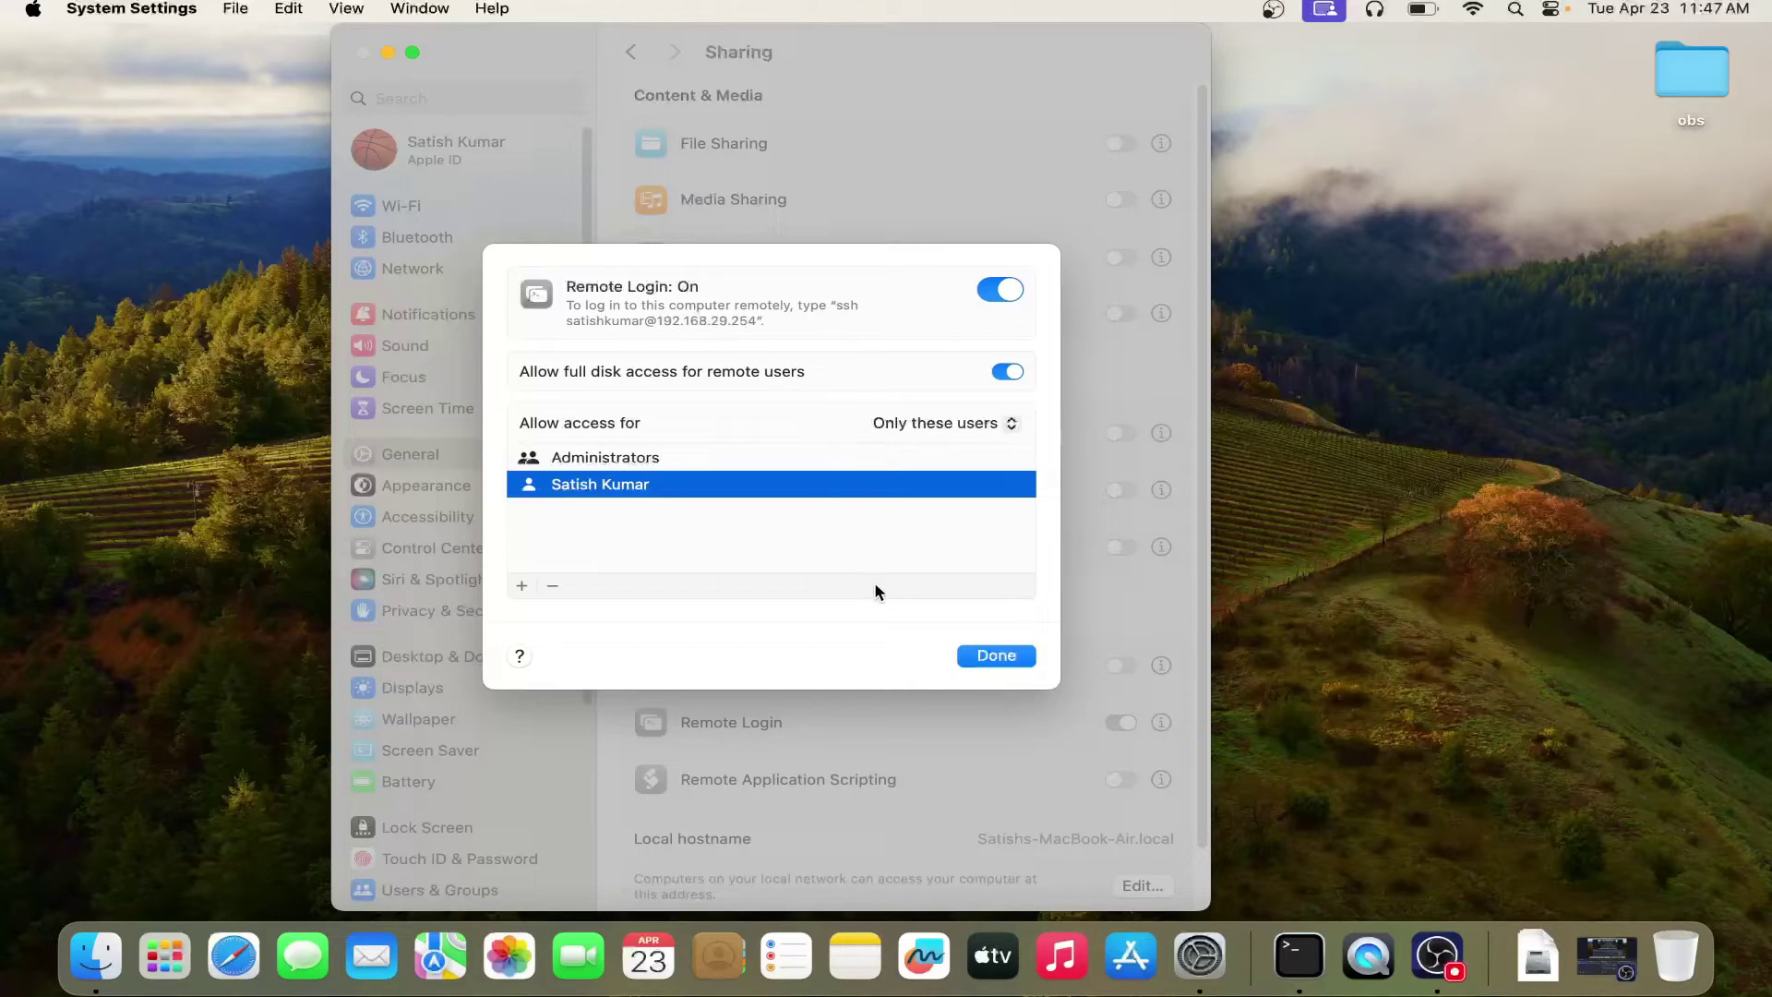
Step: Close the Remote Login options, then launch PuTTY by searching 'putty' in Windows Start
{"action": "left_click", "coordinate": [988, 655]}
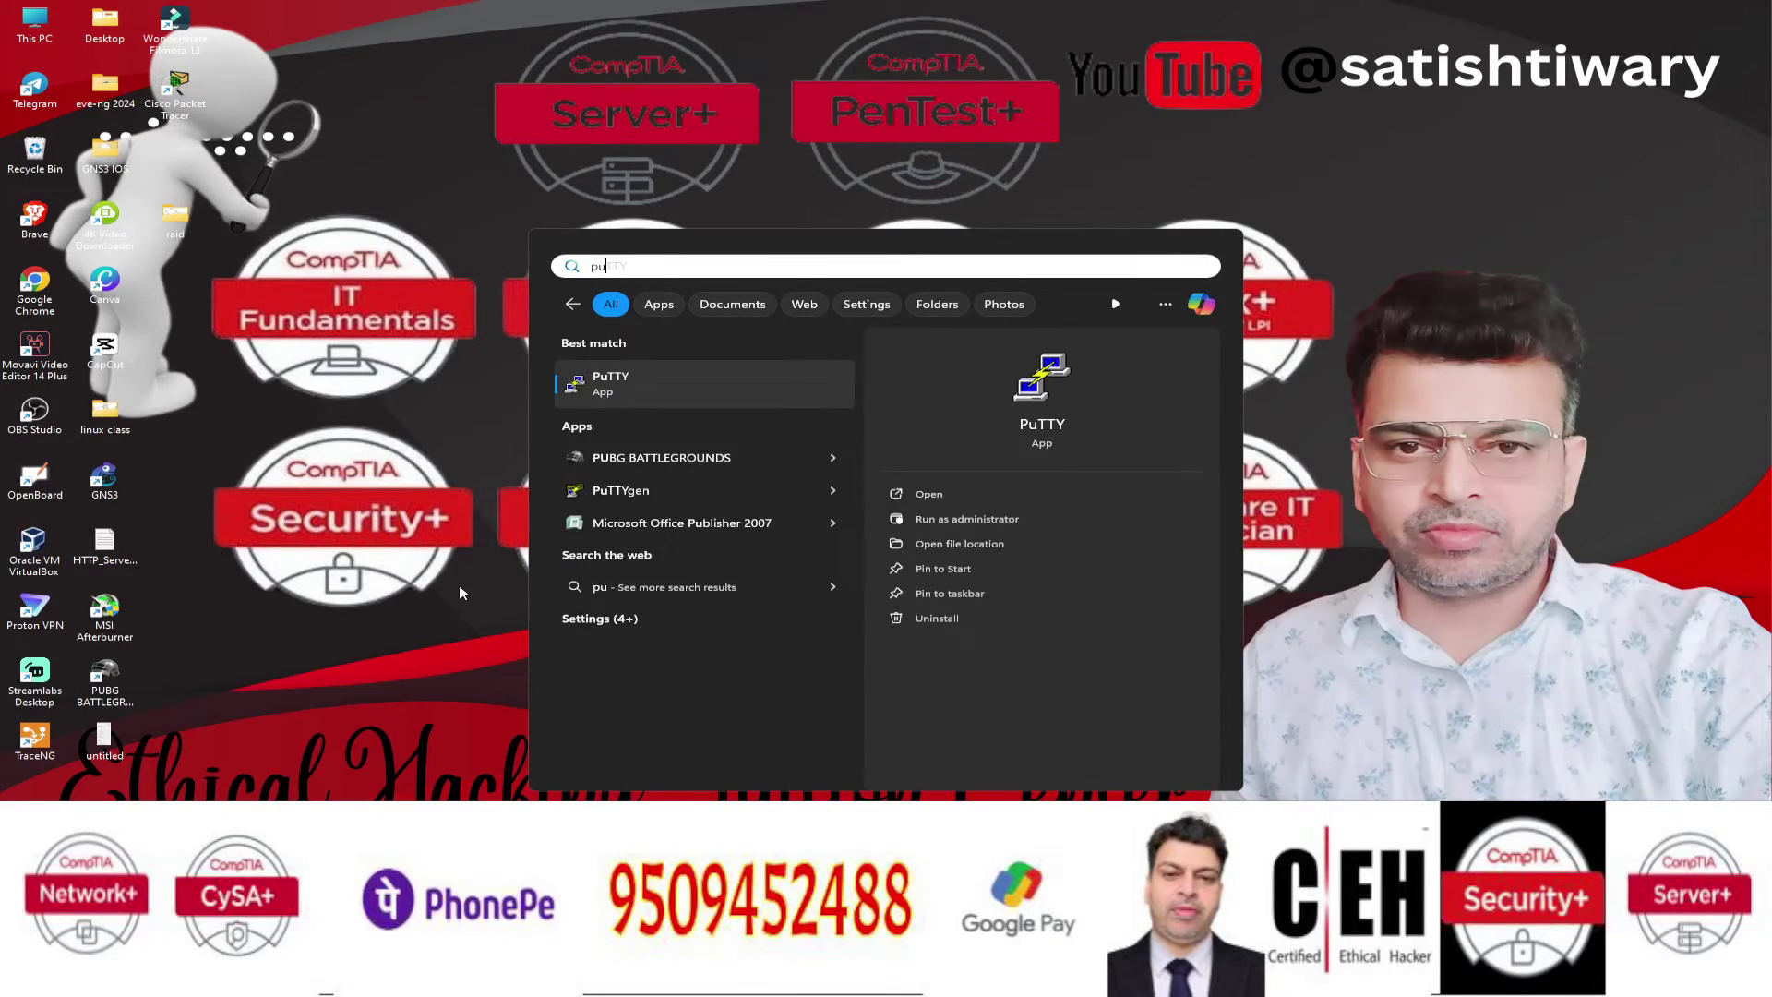
{"action": "type", "text": "tty"}
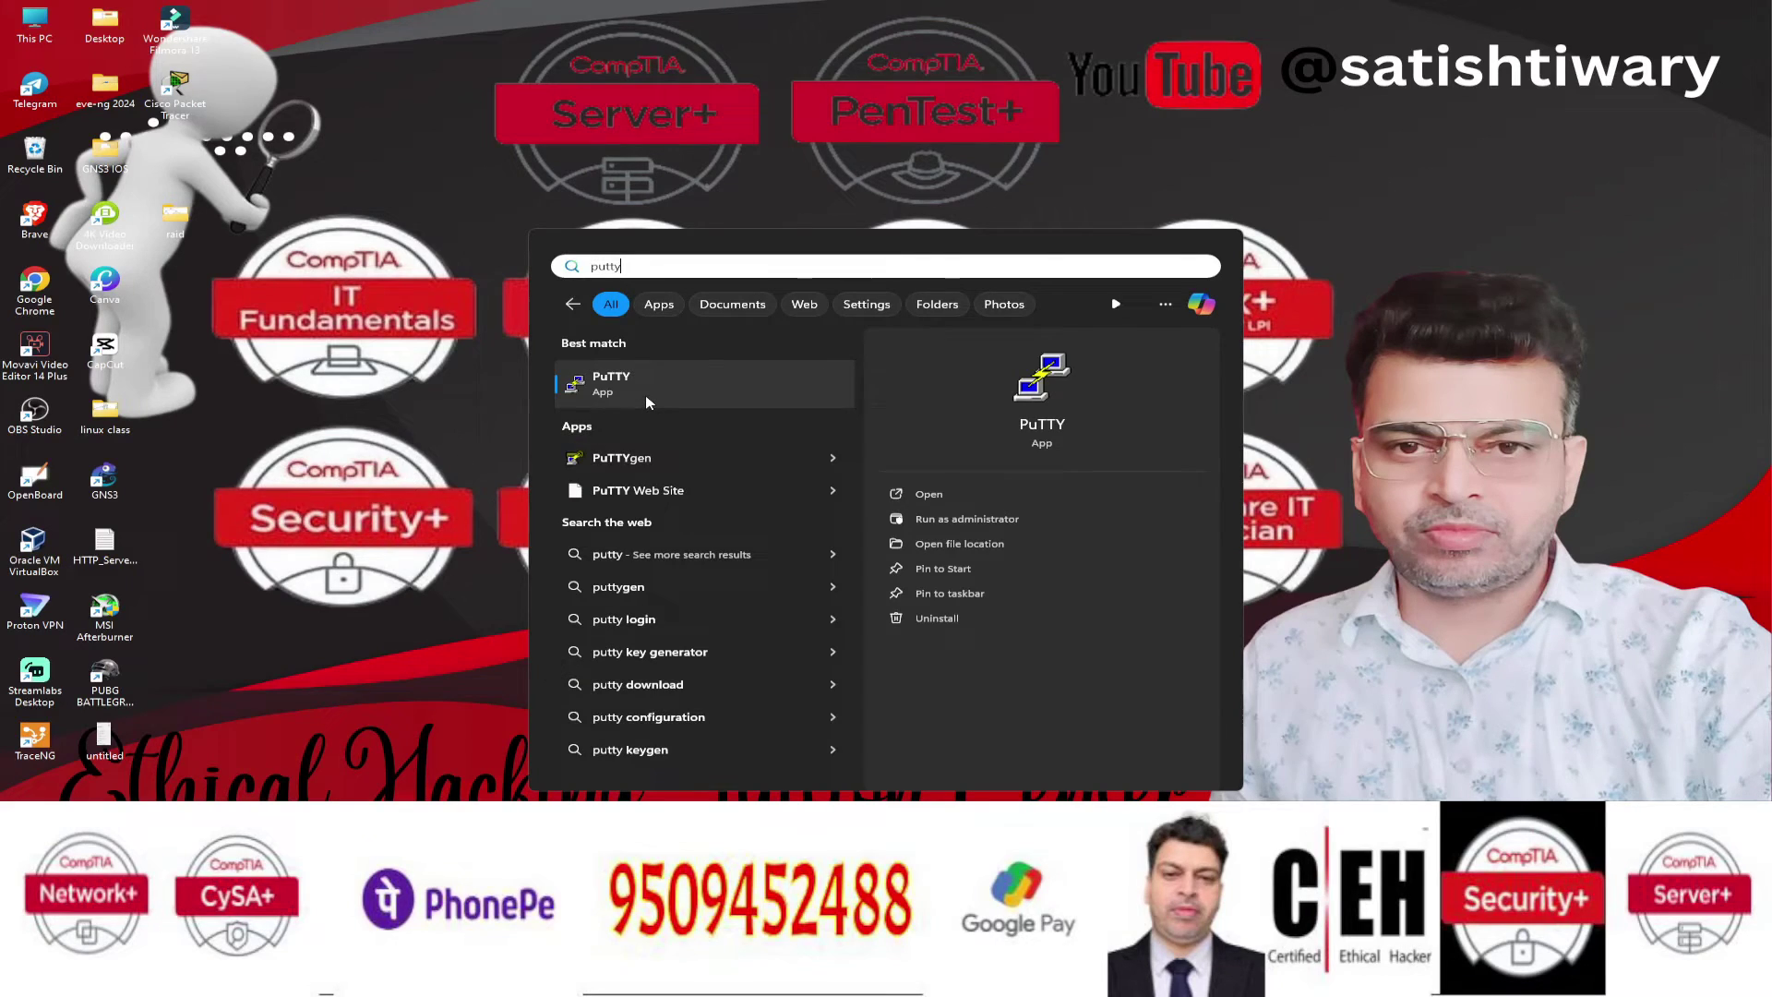
{"action": "left_click", "coordinate": [645, 400]}
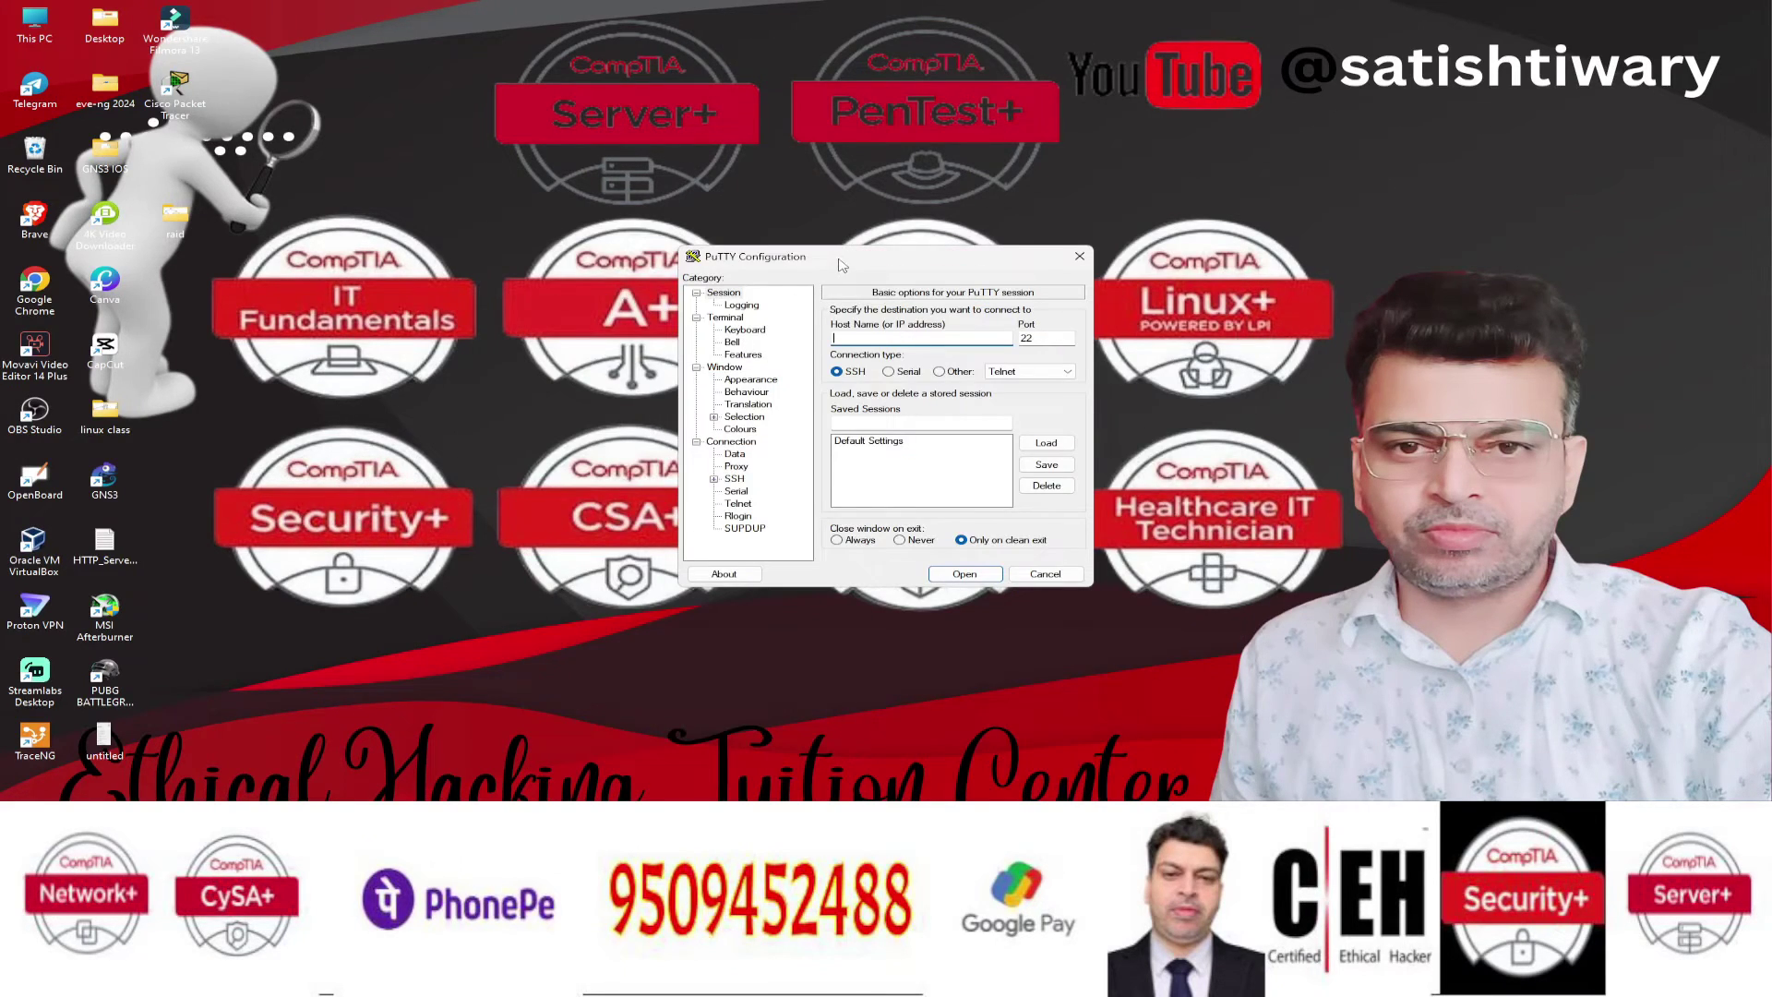
{"action": "left_click_drag", "start_coordinate": [835, 259], "coordinate": [680, 217]}
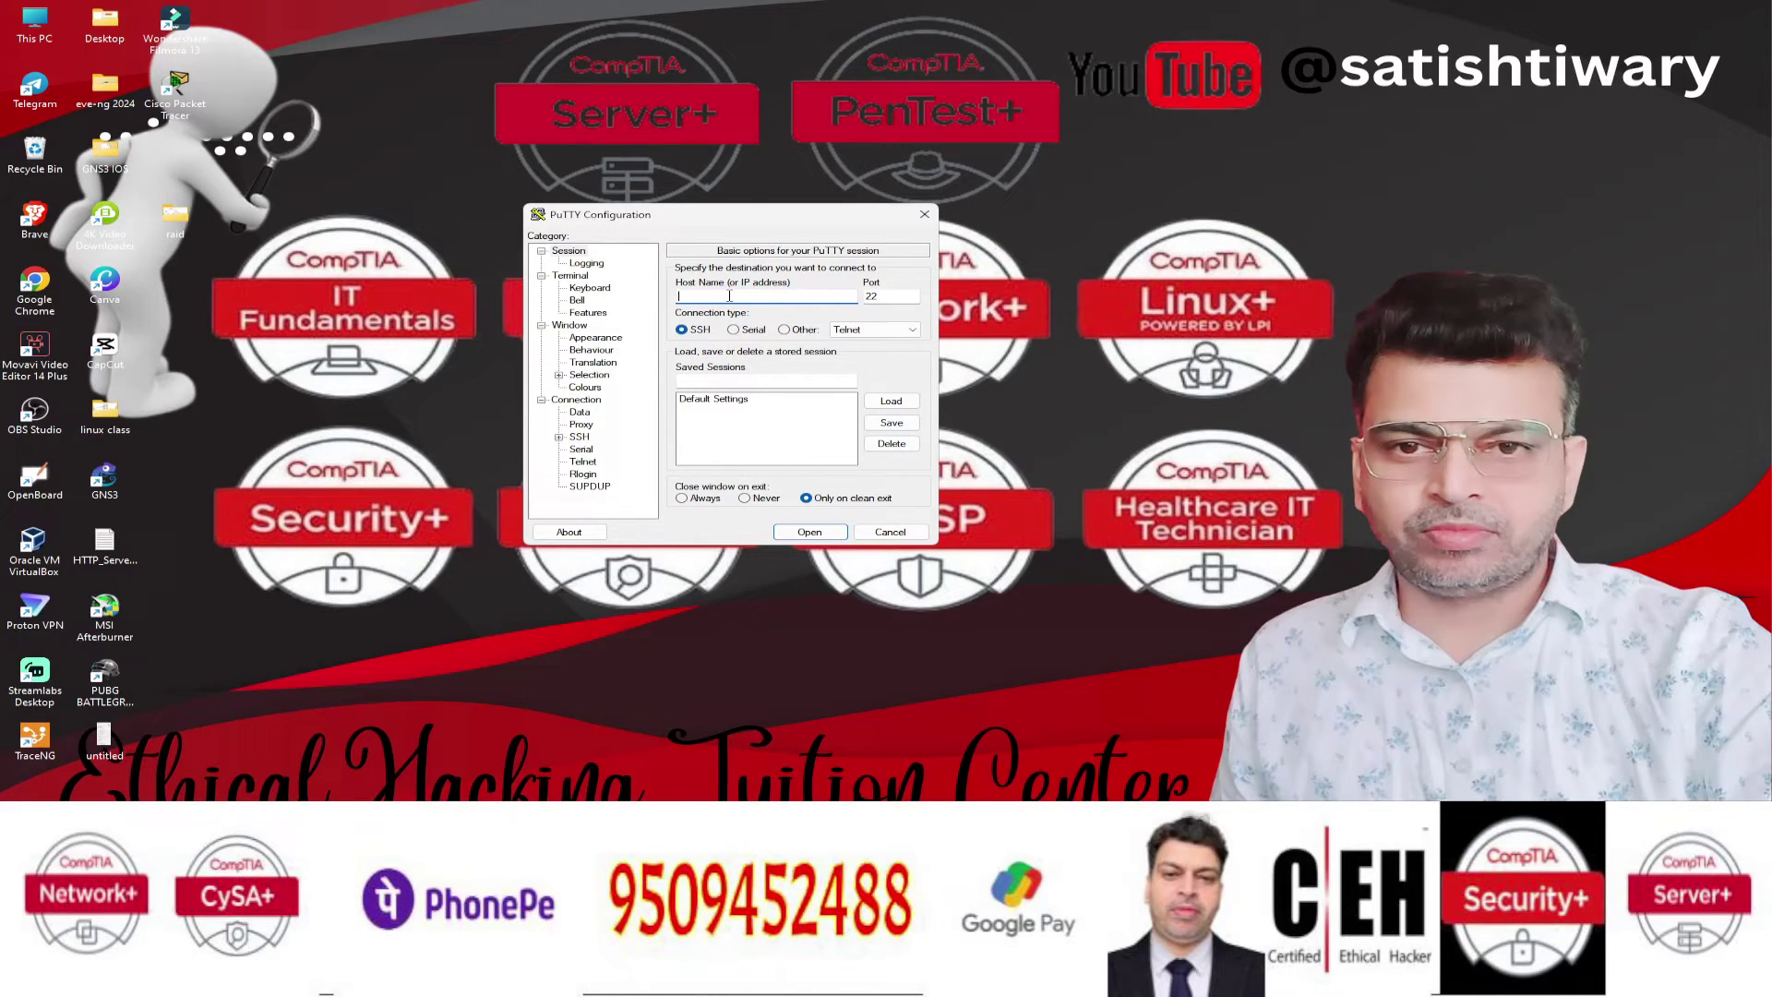
Step: Open an SSH session to 192.168.29.254 and change the terminal font to 28-point Consolas
{"action": "type", "text": "192.168.29.254"}
{"action": "left_click", "coordinate": [831, 531]}
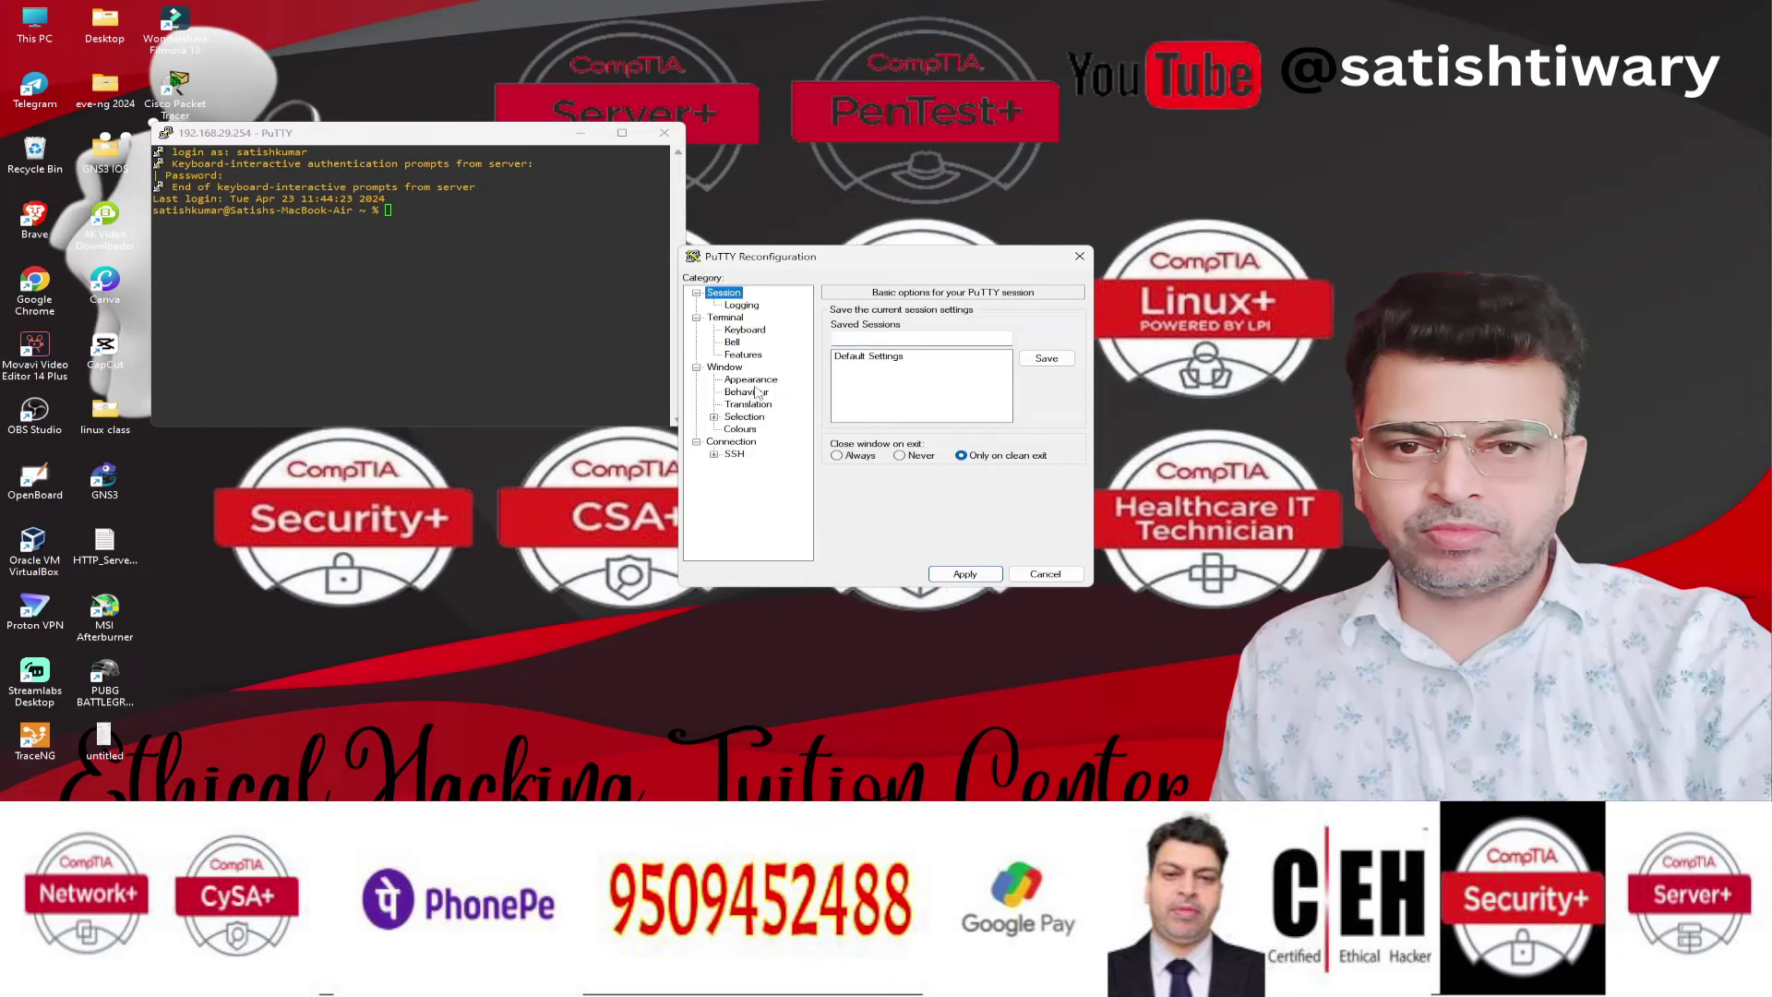
{"action": "left_click", "coordinate": [753, 380]}
{"action": "left_click", "coordinate": [1038, 404]}
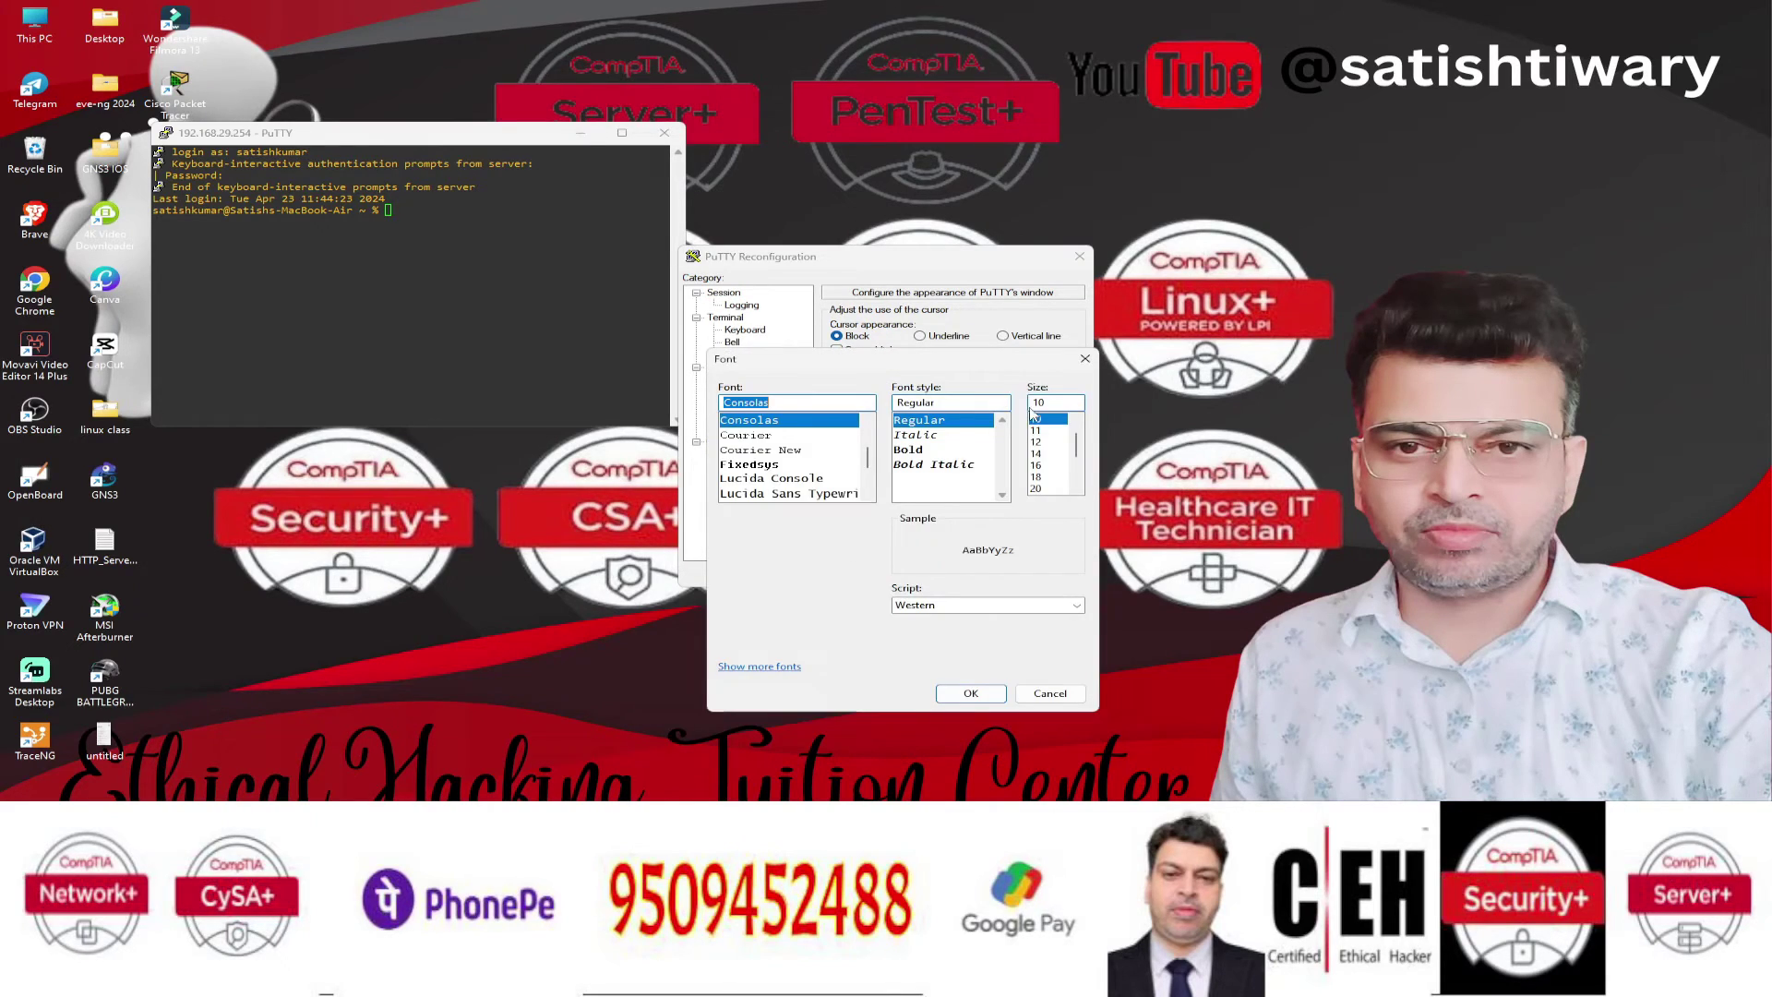
{"action": "left_click", "coordinate": [1041, 489]}
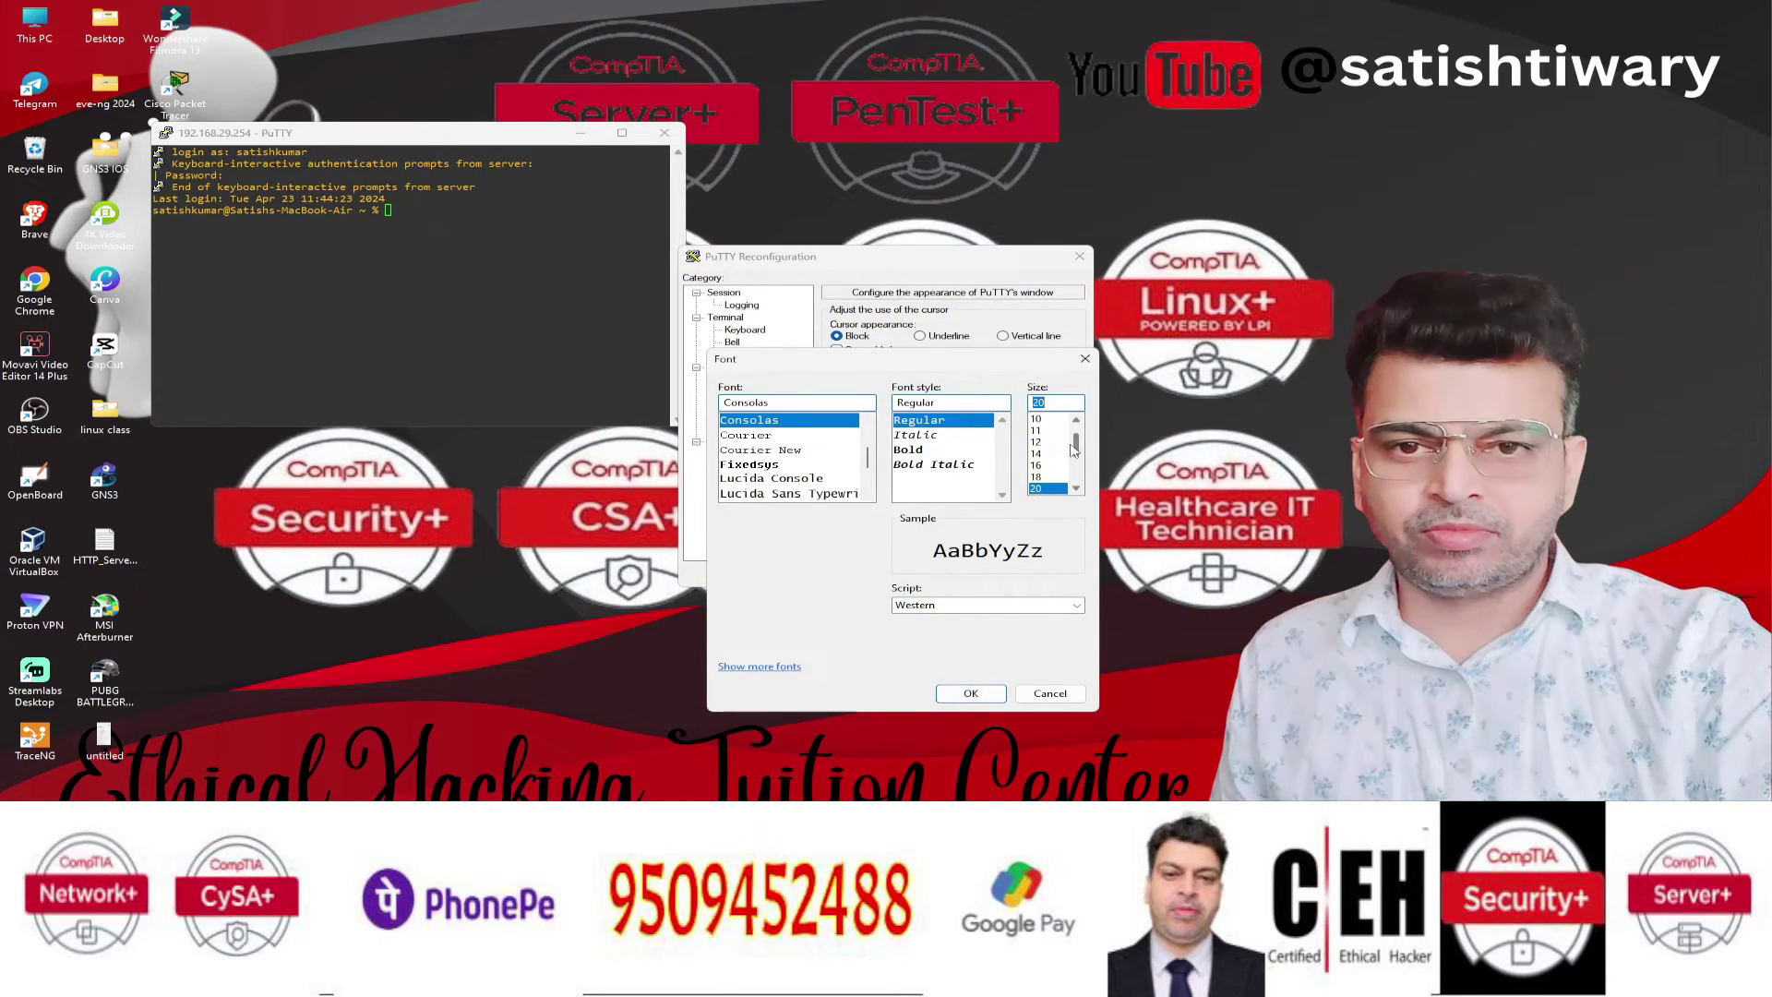
{"action": "scroll", "coordinate": [1058, 477], "scroll_direction": "down", "scroll_amount": 2}
{"action": "left_click", "coordinate": [1038, 464]}
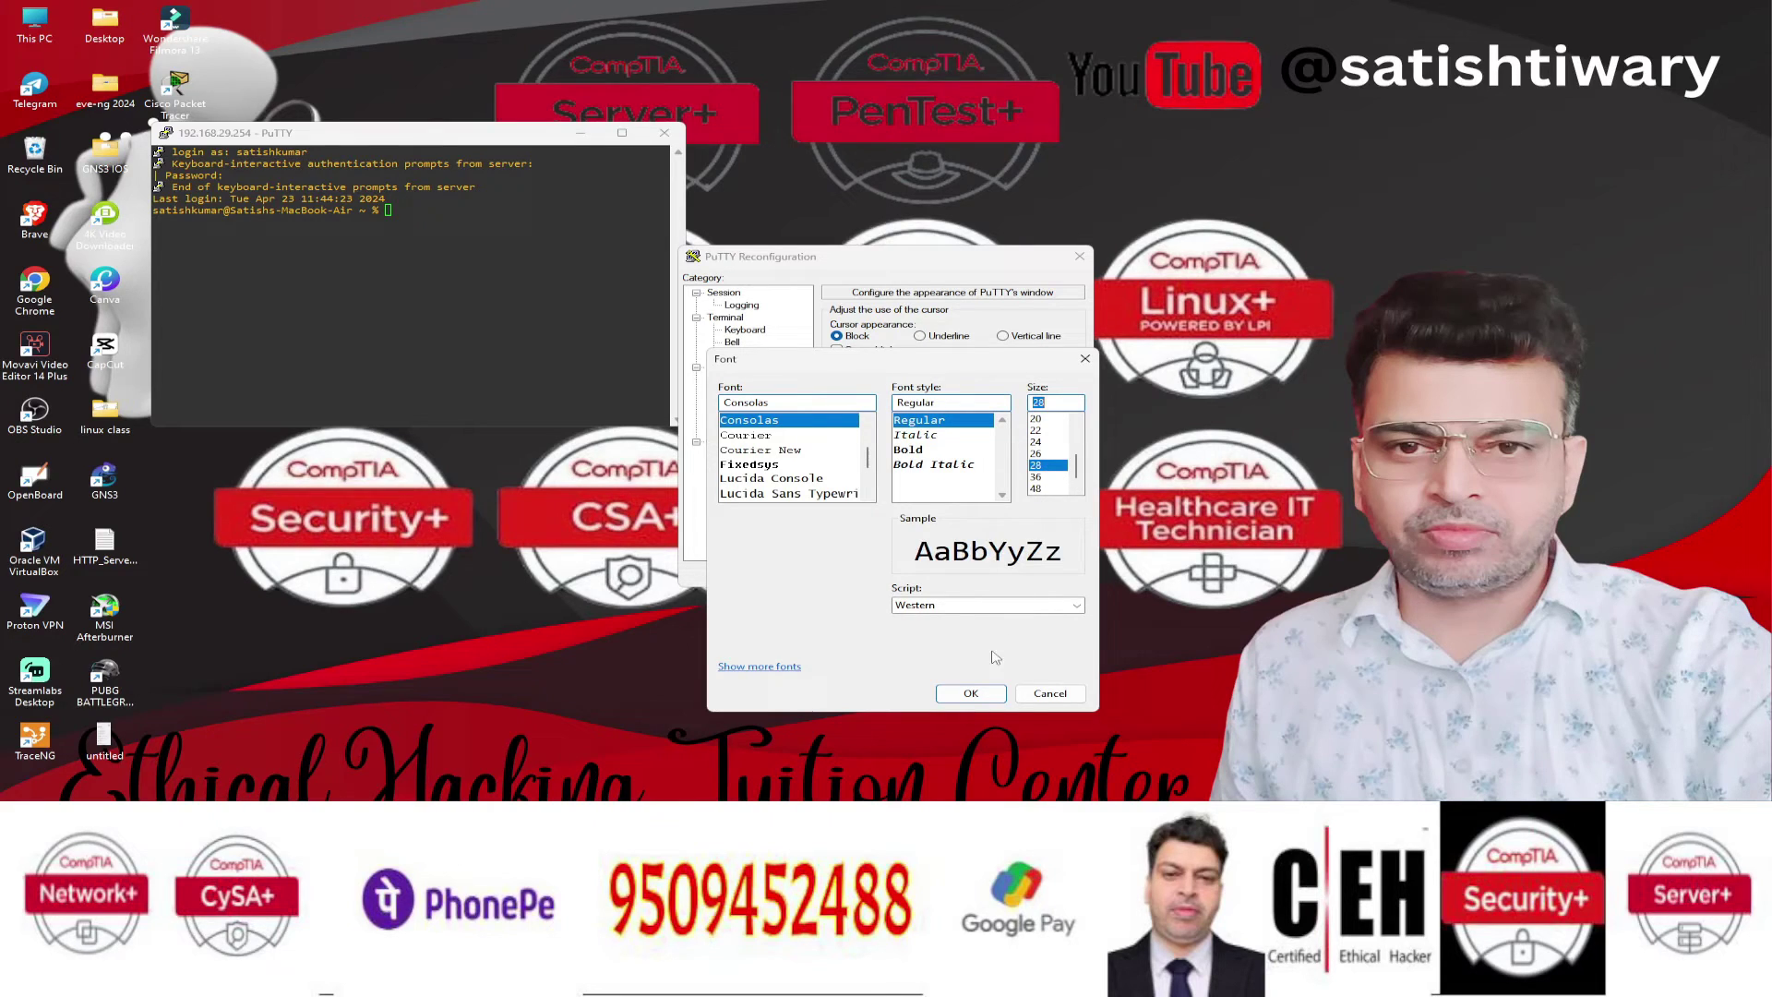
{"action": "left_click", "coordinate": [970, 693]}
Step: Apply the 28-point font, reposition the terminal, and highlight the hostname on the prompt
{"action": "left_click", "coordinate": [964, 573]}
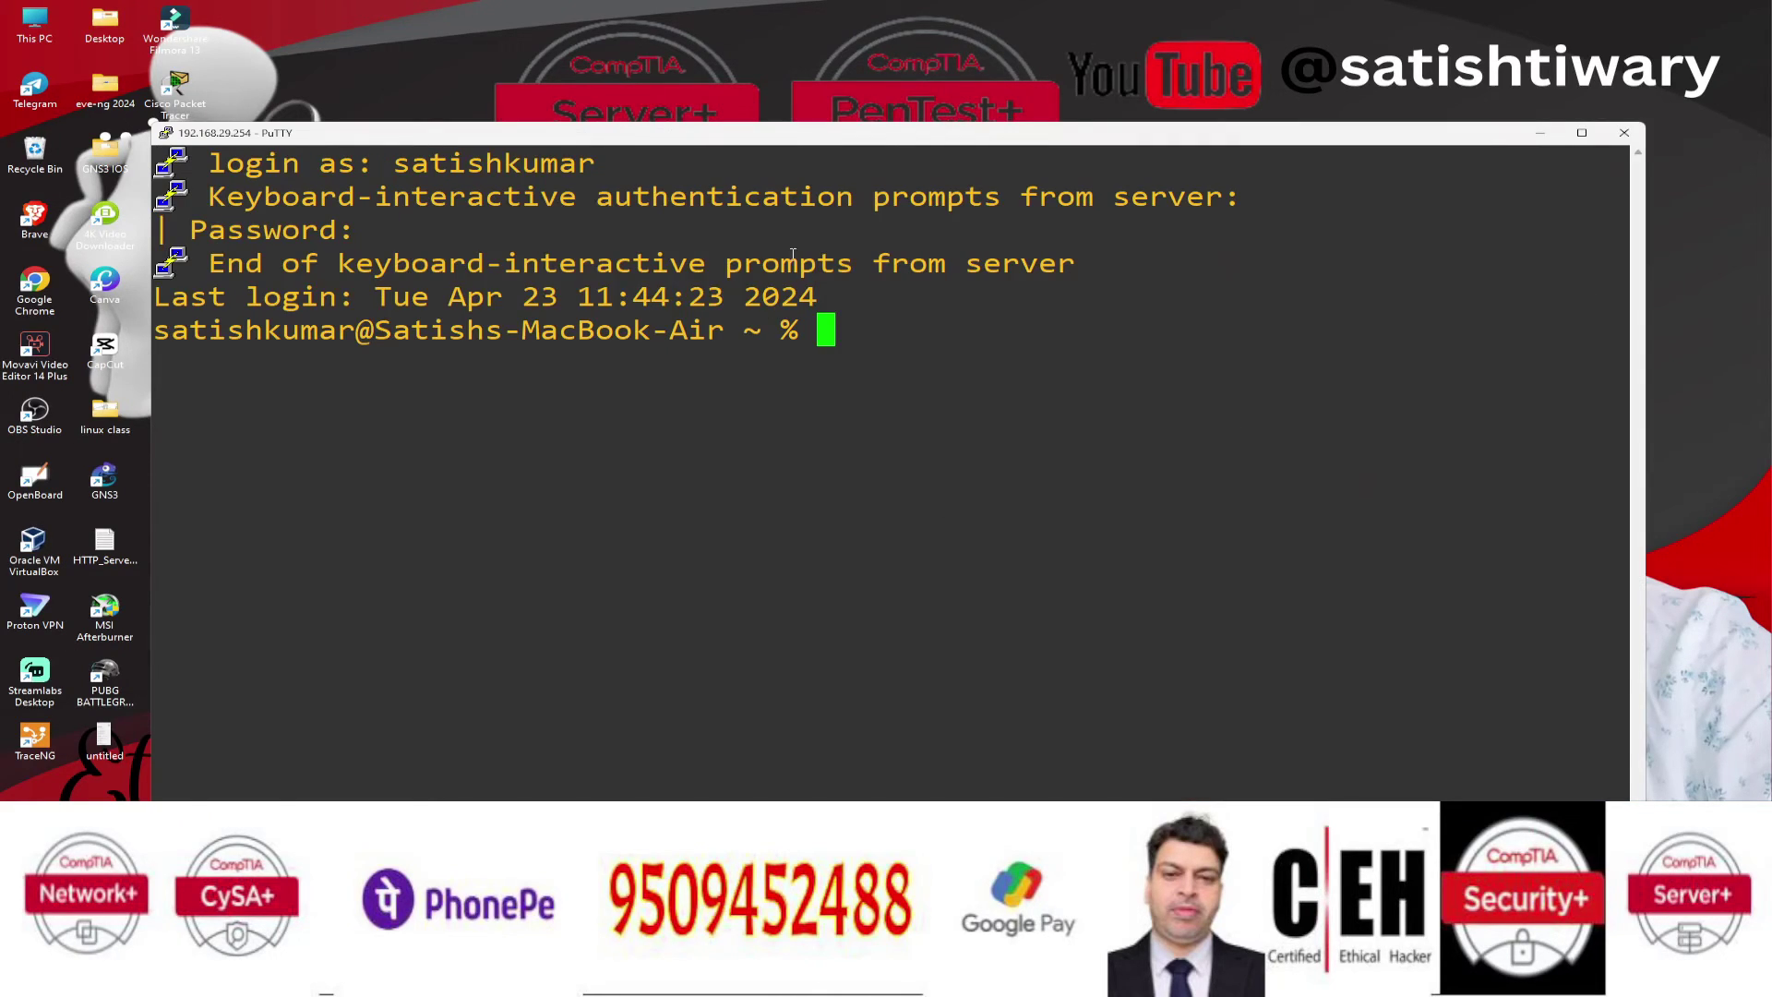
{"action": "left_click_drag", "start_coordinate": [829, 146], "coordinate": [997, 123]}
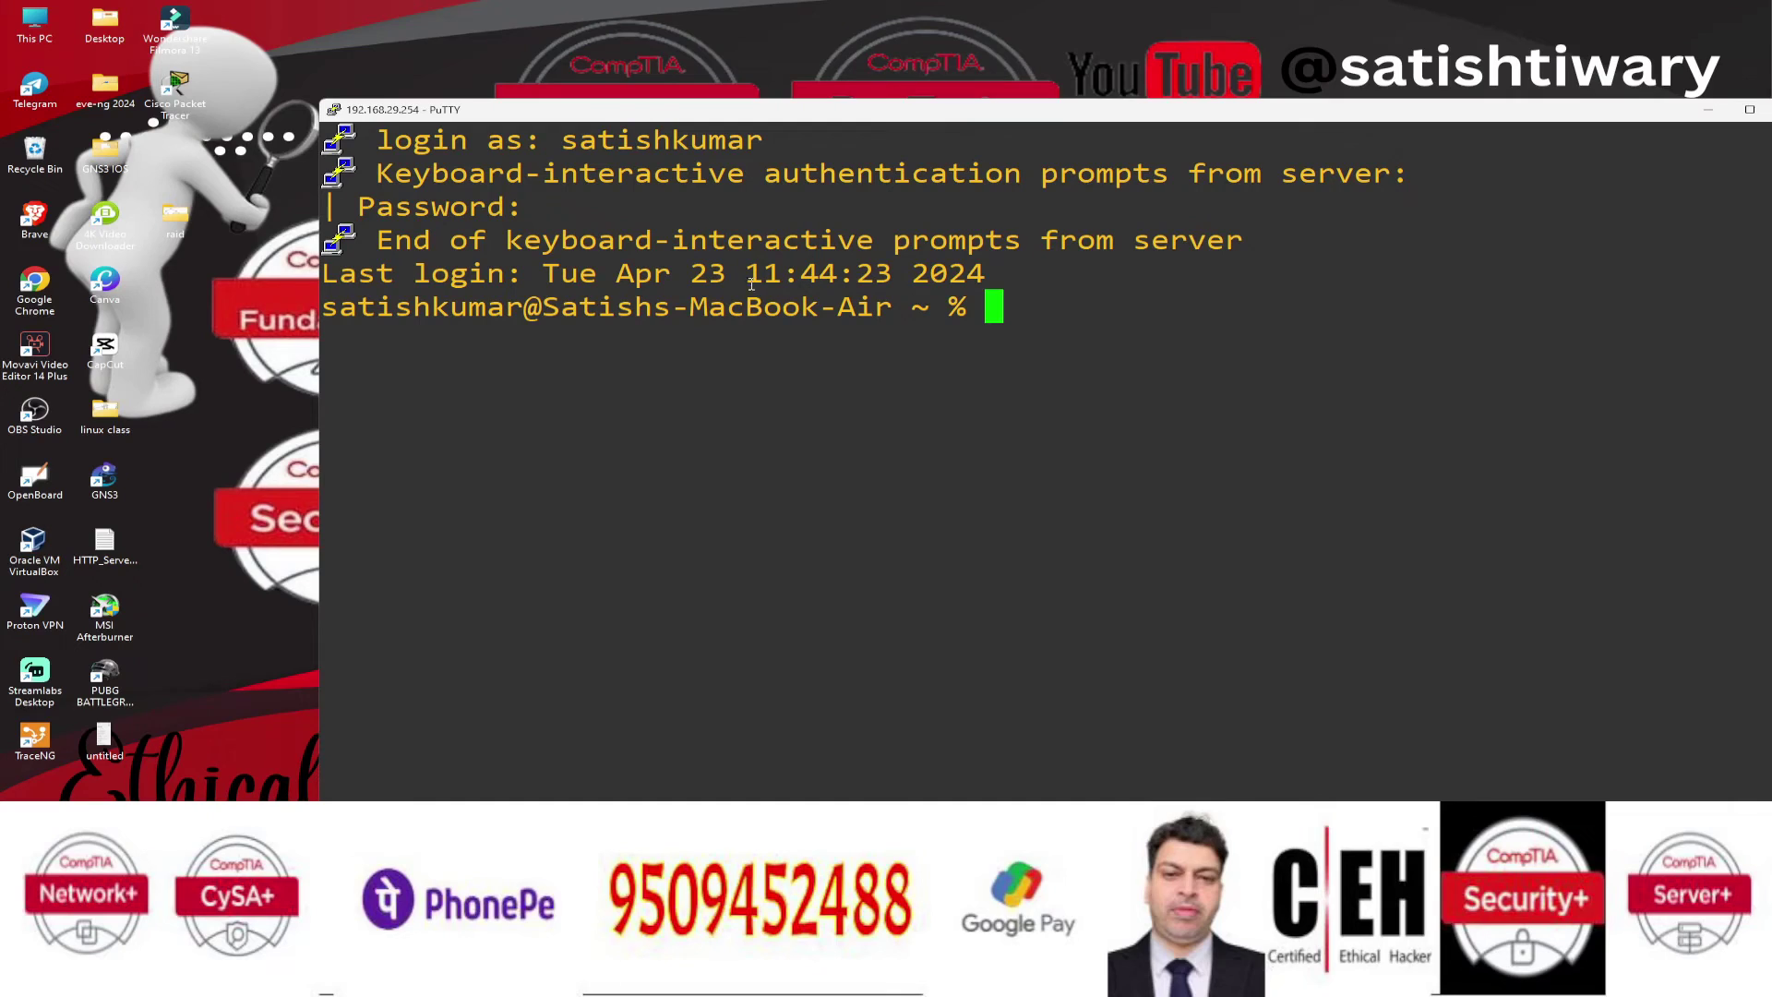
{"action": "left_click_drag", "start_coordinate": [374, 313], "coordinate": [695, 314]}
{"action": "left_click", "coordinate": [717, 330]}
{"action": "left_click_drag", "start_coordinate": [561, 314], "coordinate": [990, 325]}
{"action": "left_click", "coordinate": [990, 325]}
Step: Run ifconfig and scroll through the Mac's network interface listing
{"action": "type", "text": "ifconfig"}
{"action": "key", "text": "Return"}
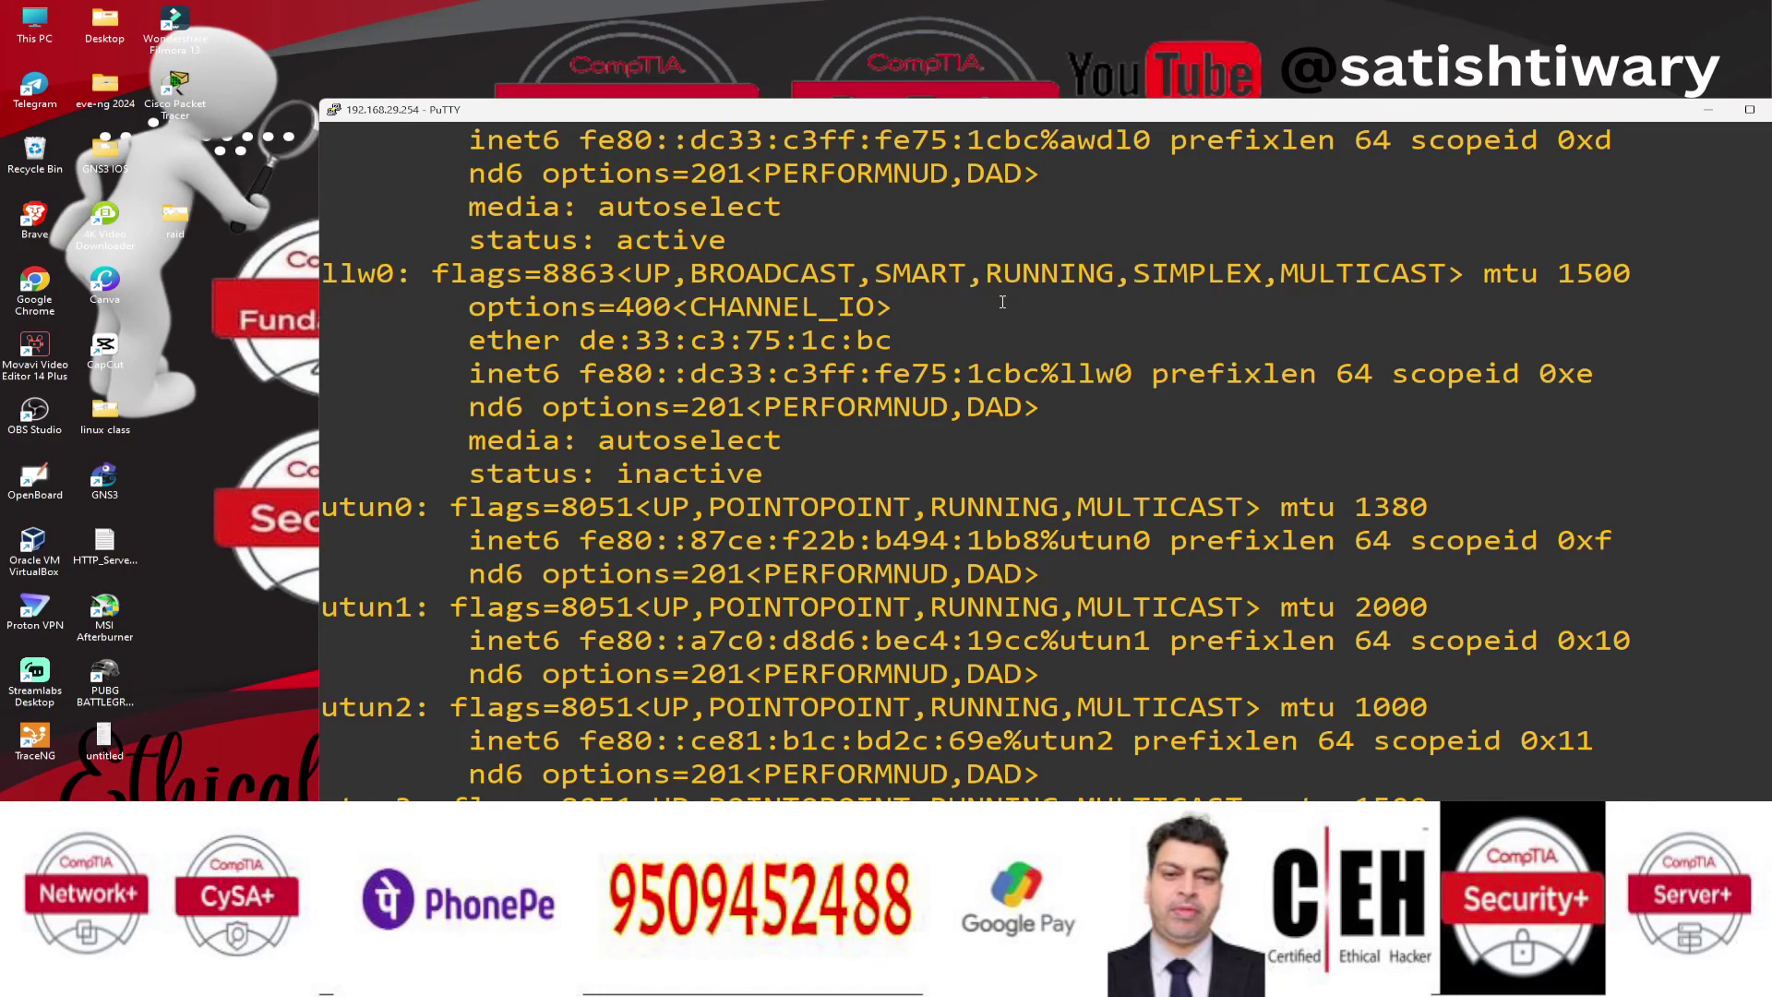
{"action": "scroll", "coordinate": [939, 341], "scroll_direction": "up", "scroll_amount": 20}
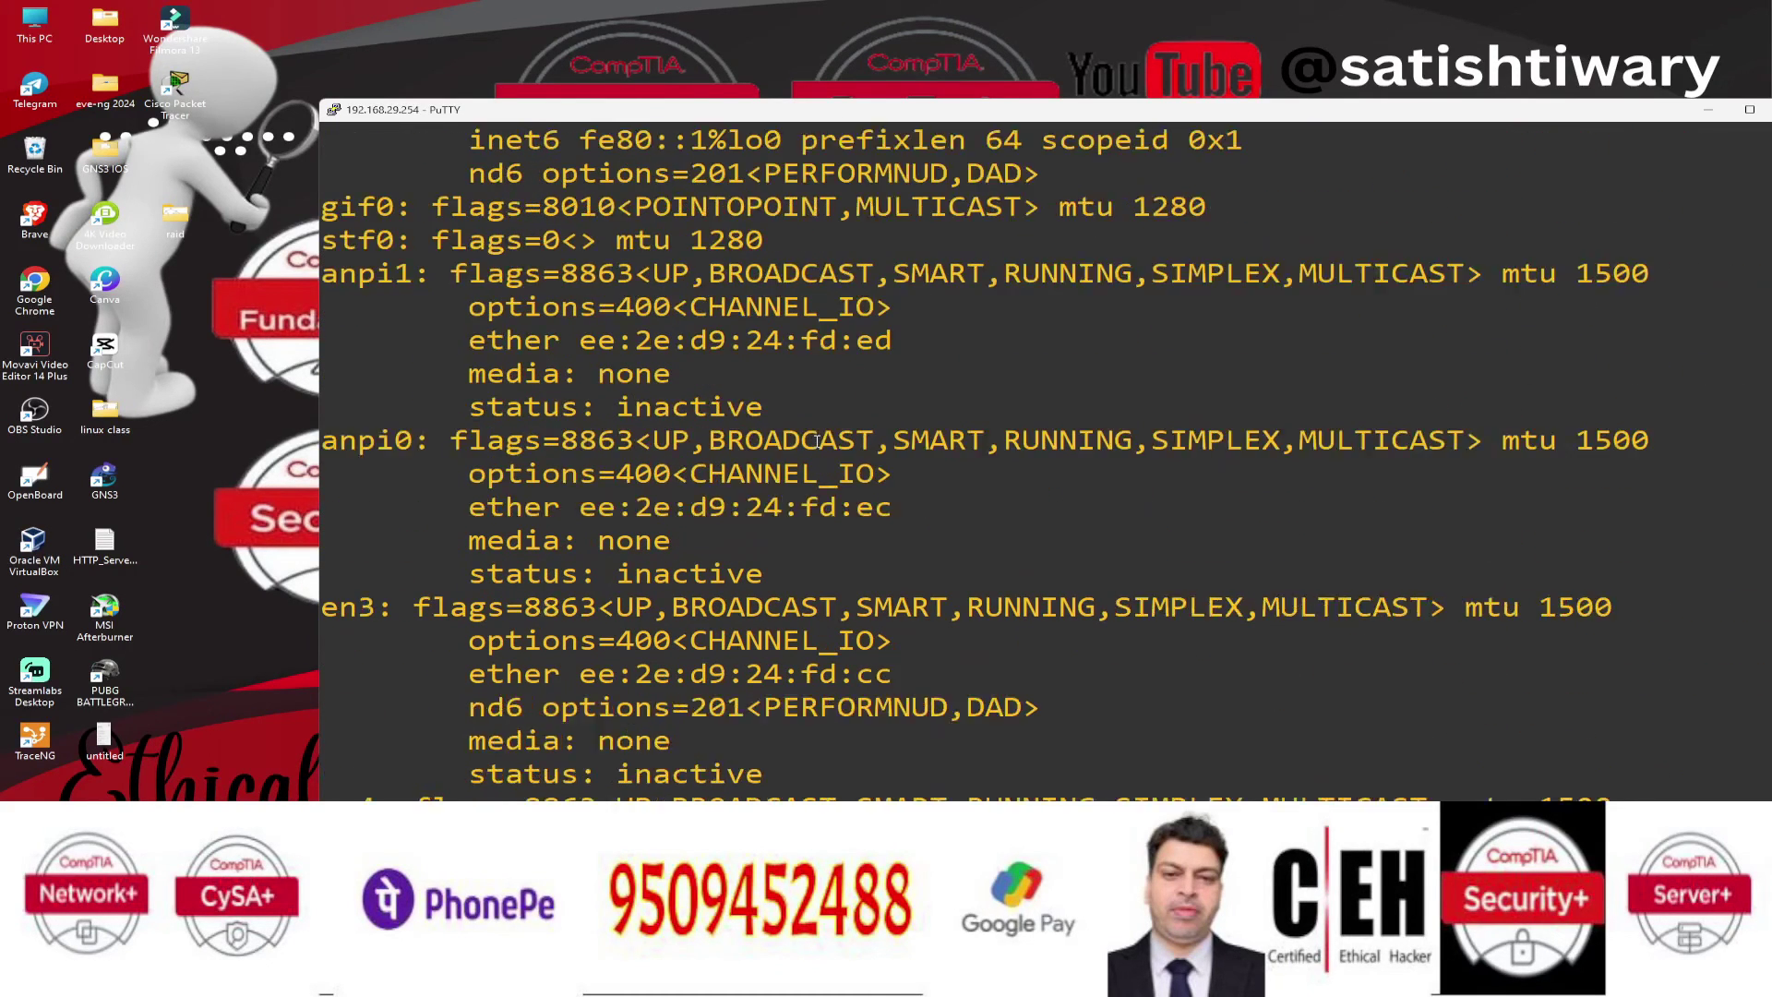
{"action": "scroll", "coordinate": [471, 371], "scroll_direction": "down", "scroll_amount": 20}
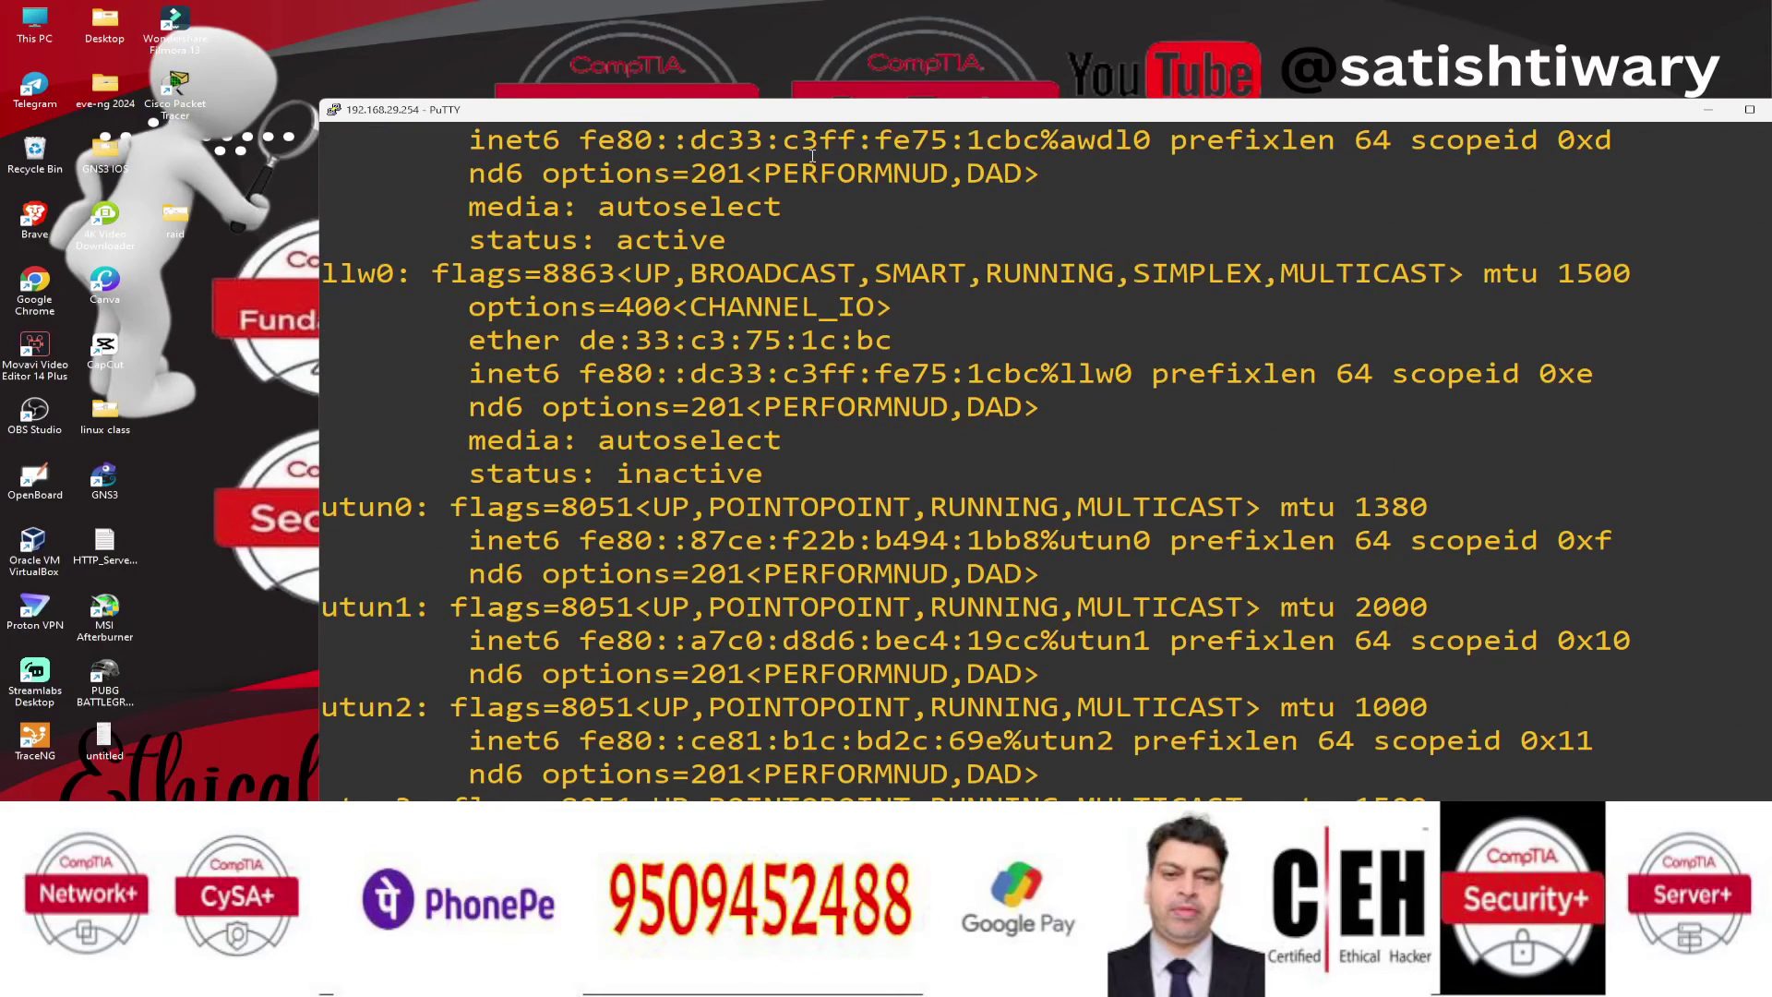
{"action": "left_click_drag", "start_coordinate": [873, 111], "coordinate": [799, 20]}
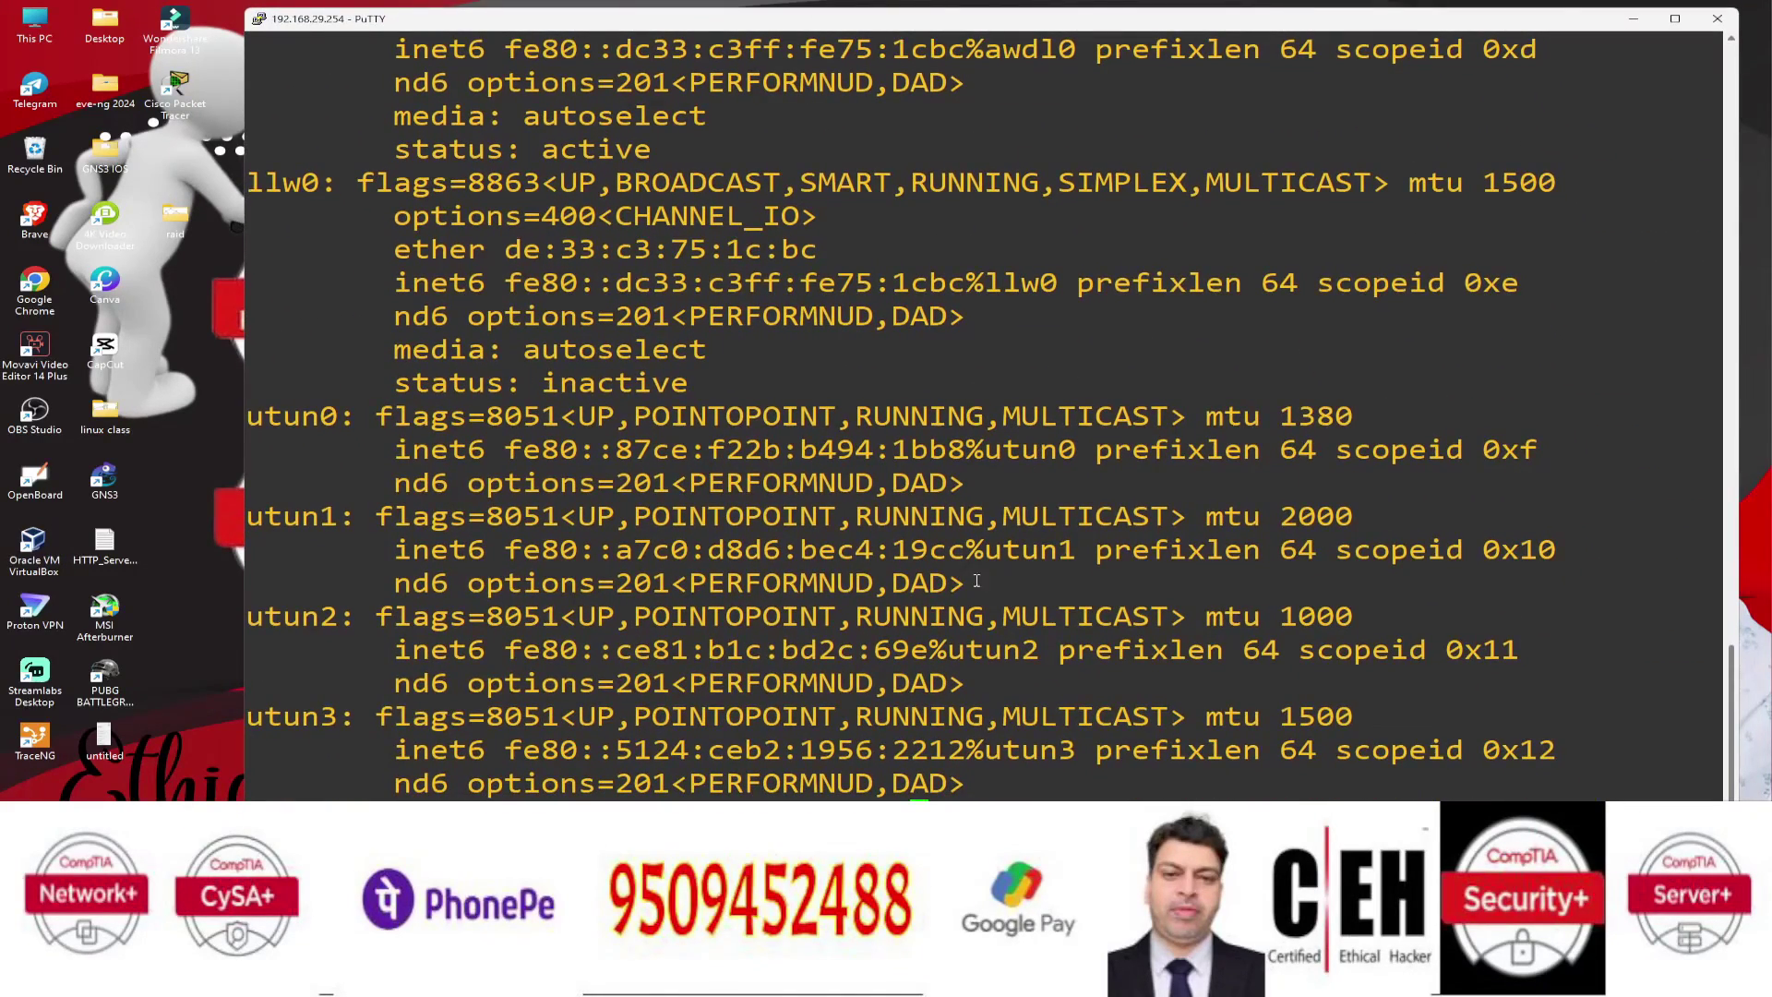
Step: Run clear, then history, listing earlier commands such as ifconfig and python3 -m http.server 8080
{"action": "type", "text": "clear"}
{"action": "key", "text": "Return"}
{"action": "key", "text": "Return"}
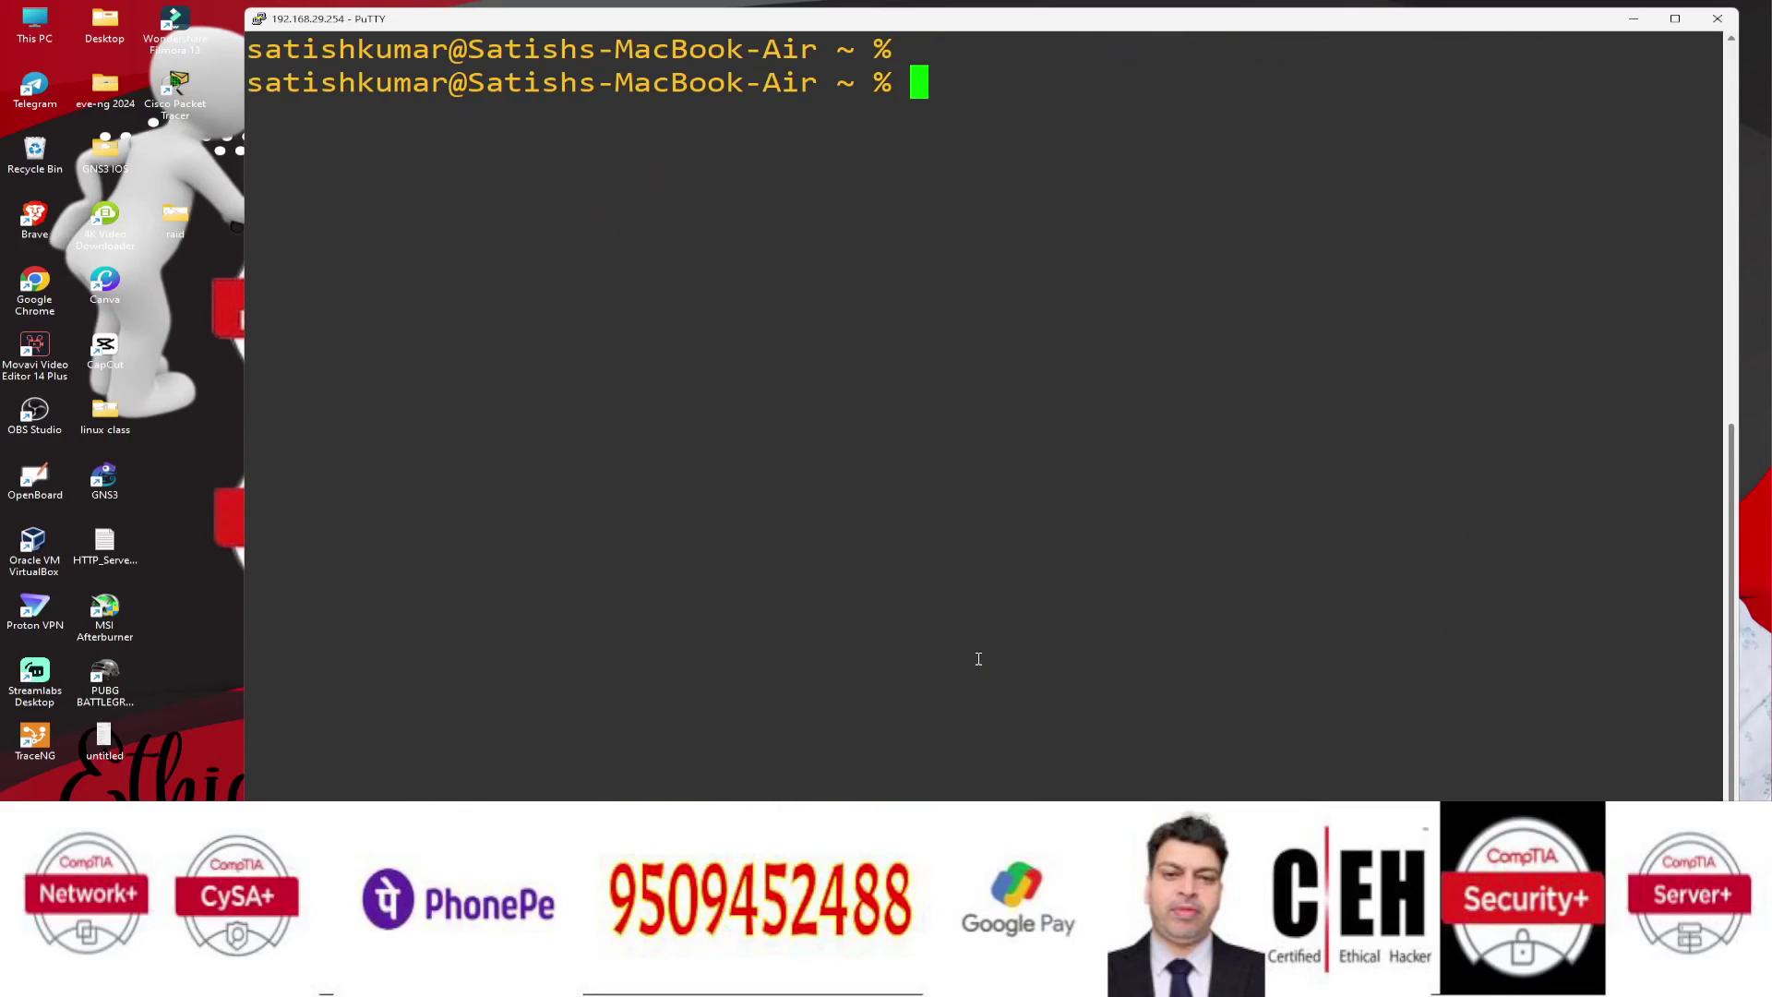
{"action": "type", "text": "history"}
{"action": "key", "text": "Return"}
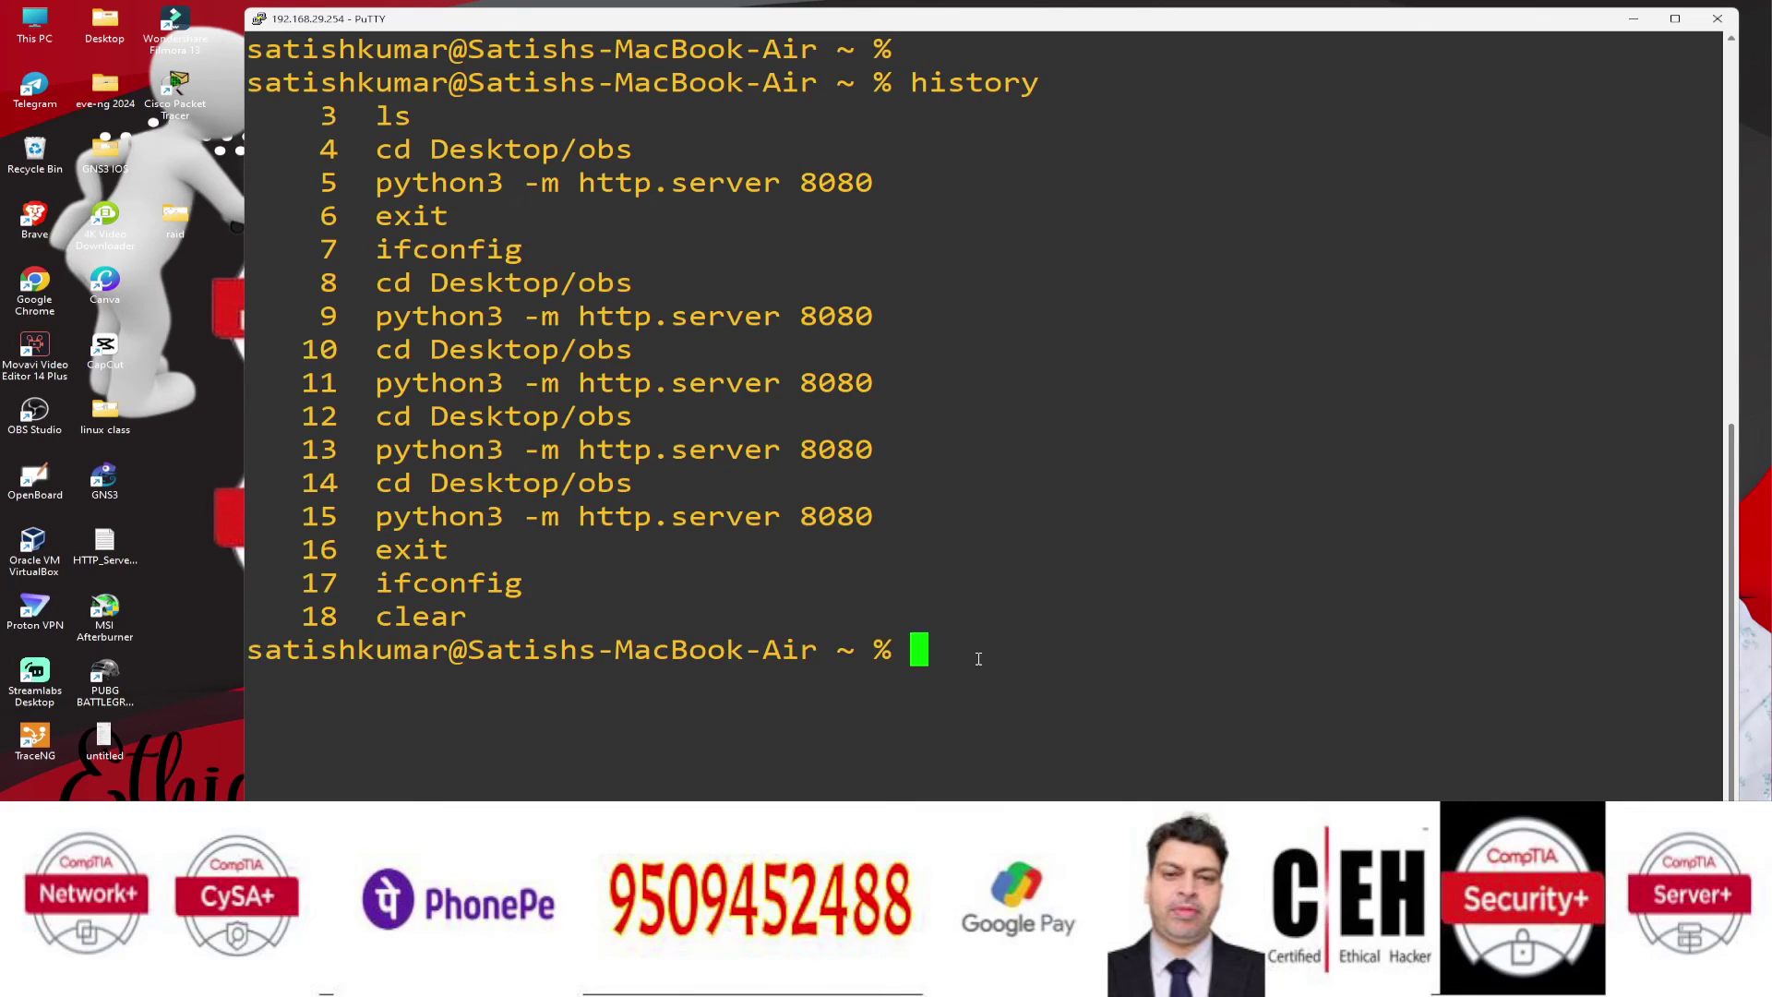